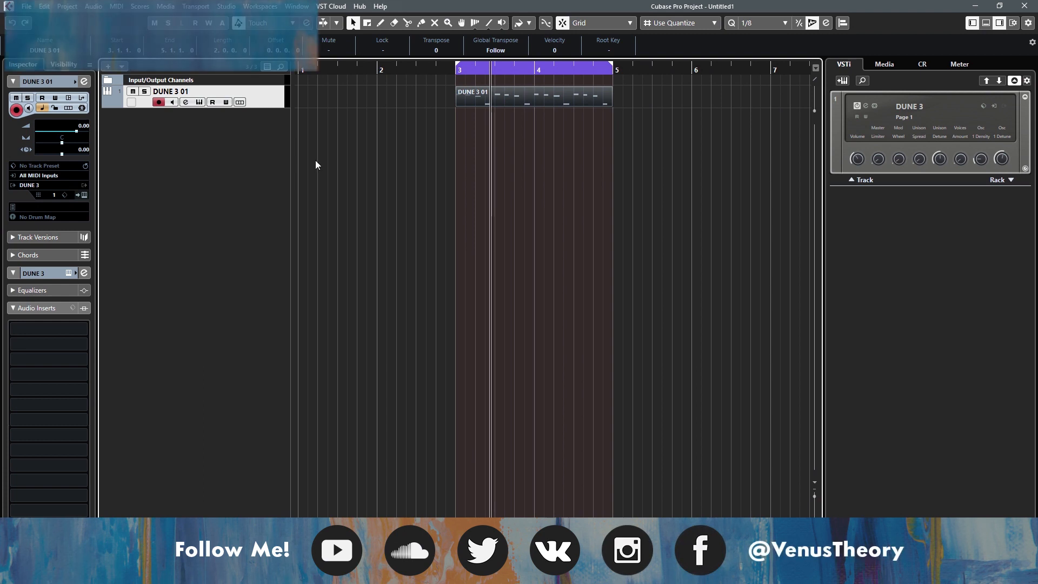
# - Play the original DUNE 3 01 part from bar 3 to hear the reference sound
pyautogui.click(453, 111)
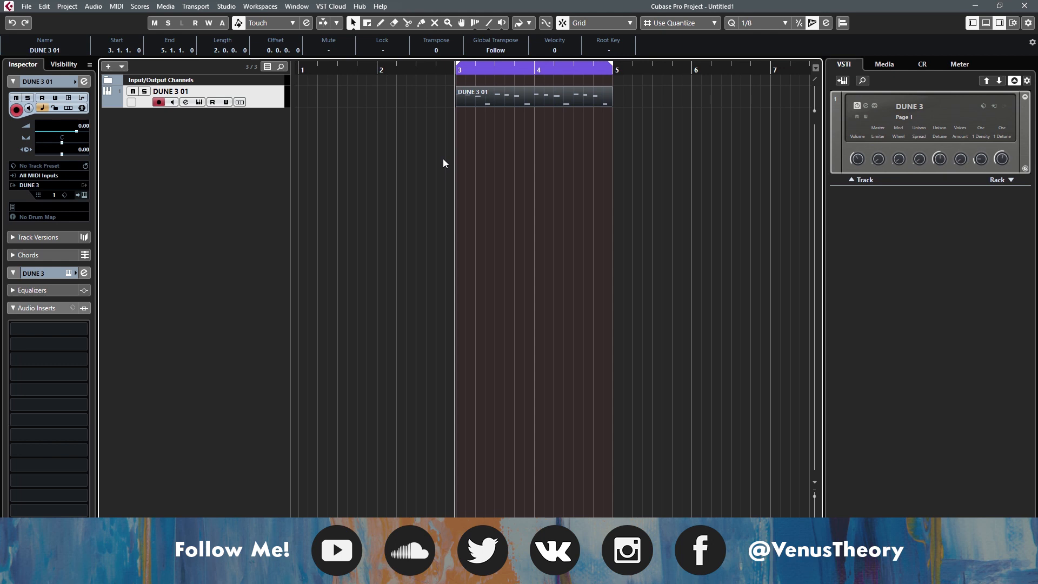
pyautogui.press('space')
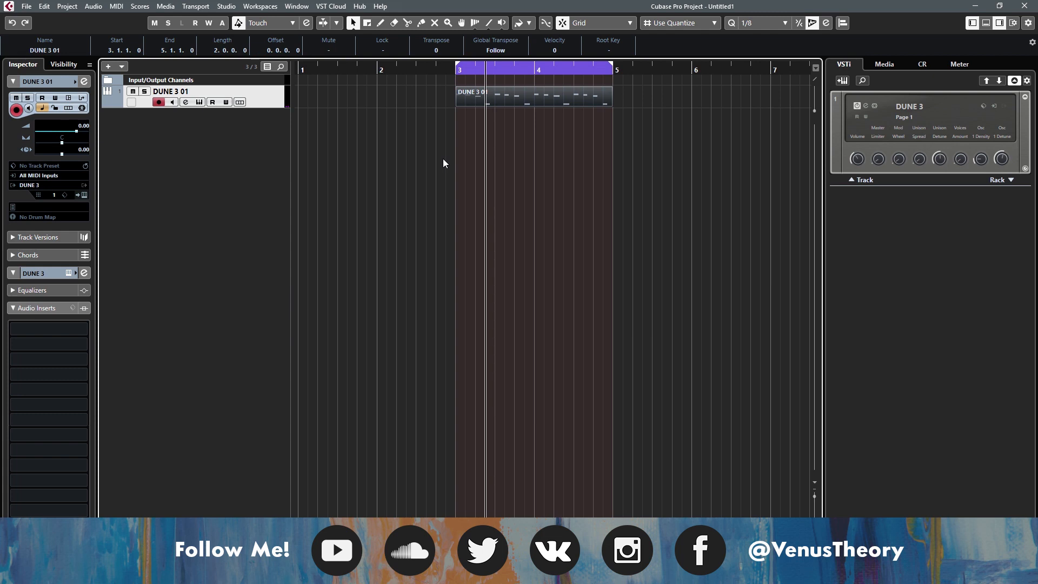
# - Duplicate the DUNE 3 01 track and open the duplicate's DUNE 3 instrument
pyautogui.rightClick(272, 109)
pyautogui.click(290, 139)
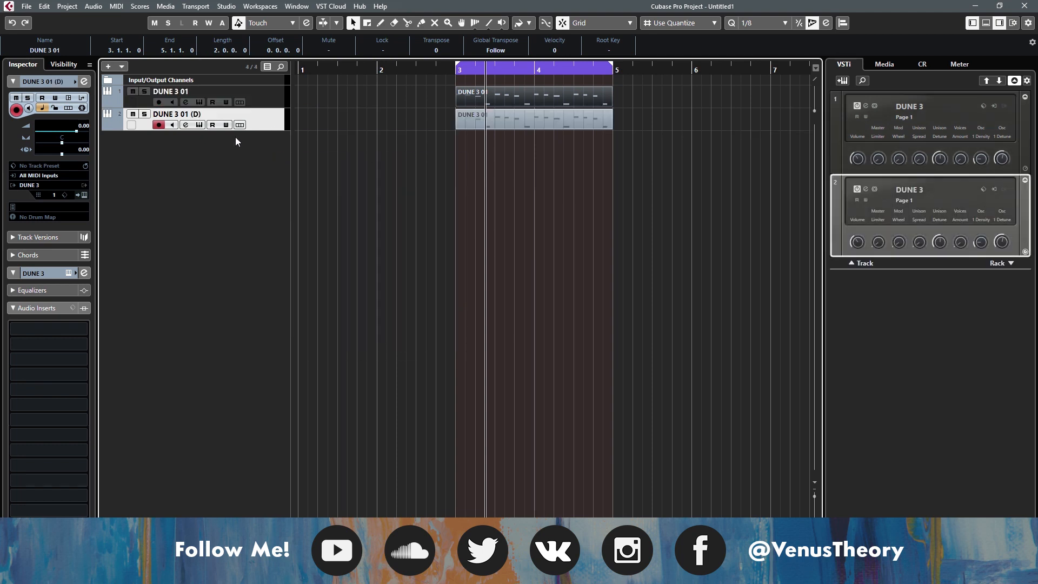
pyautogui.click(185, 125)
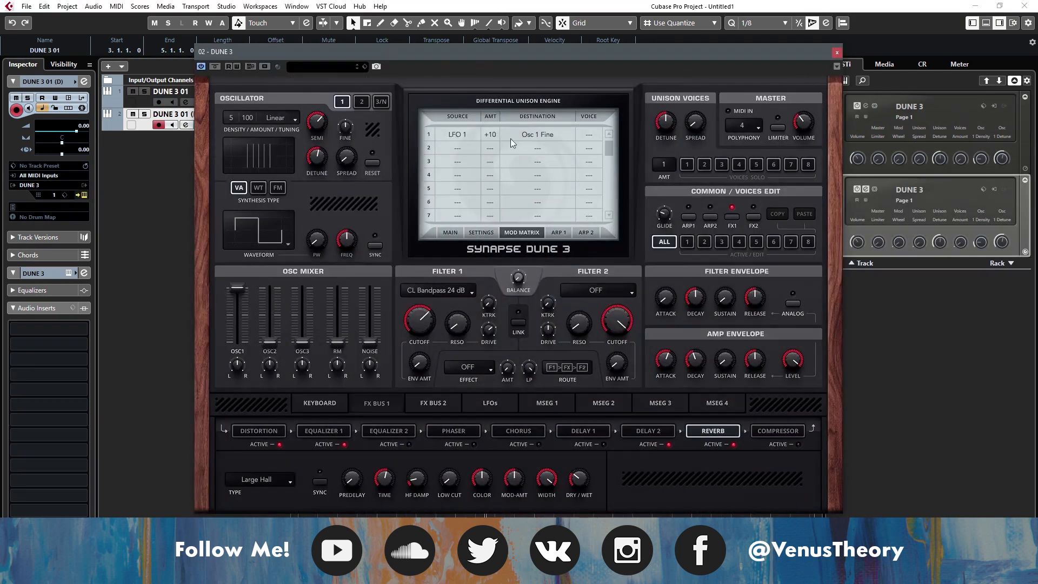
# - Reset the duplicate's synth to Init Patch and mute the original DUNE 3 01 track
pyautogui.click(450, 232)
pyautogui.click(552, 127)
pyautogui.click(543, 222)
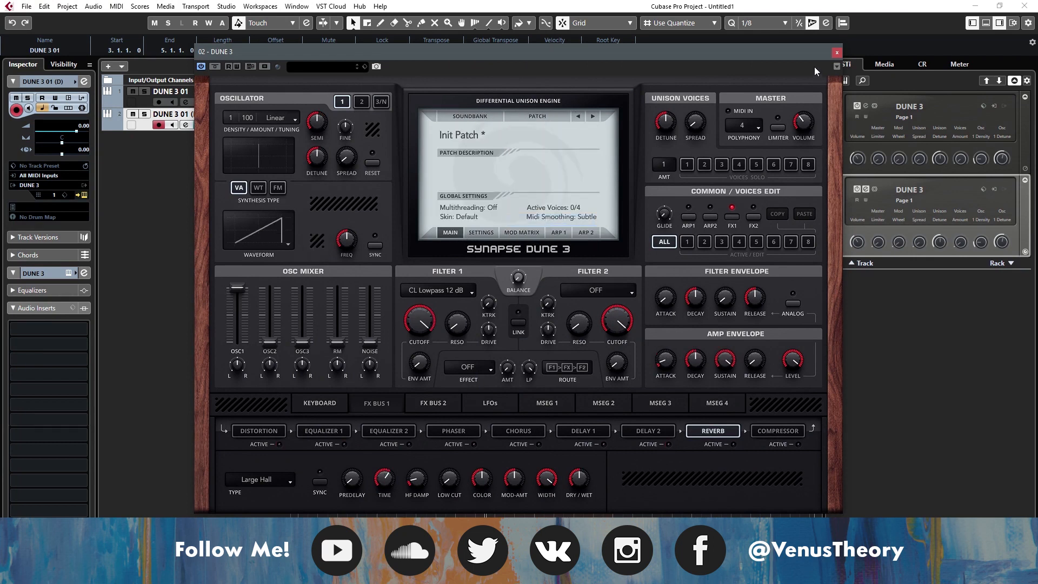
pyautogui.click(837, 52)
pyautogui.click(132, 91)
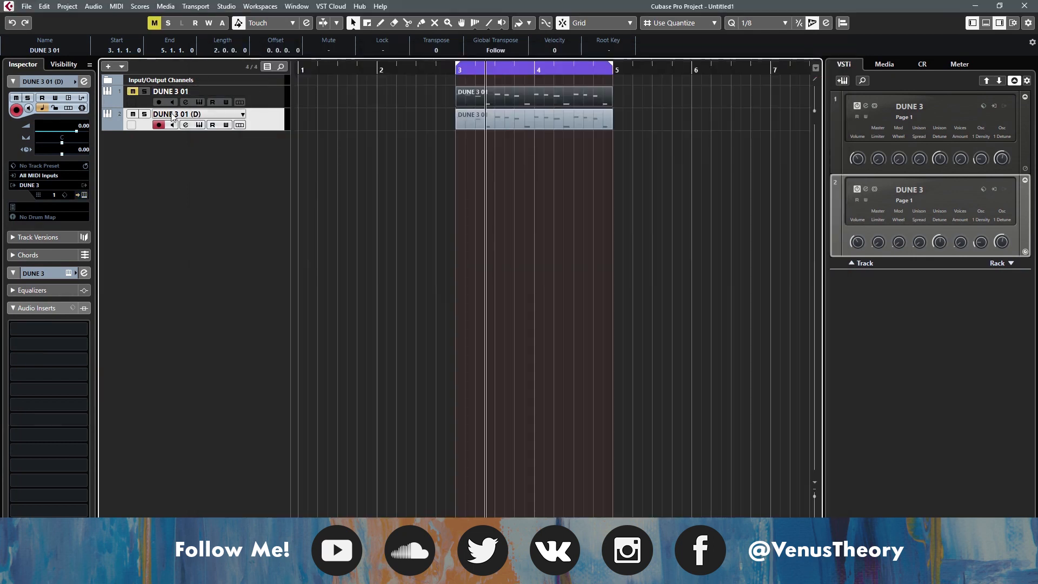
# - Open the duplicated track's MIDI part in the Key Editor to review its notes, and close the editor
pyautogui.click(199, 126)
pyautogui.moveTo(554, 54); pyautogui.dragTo(513, 111)
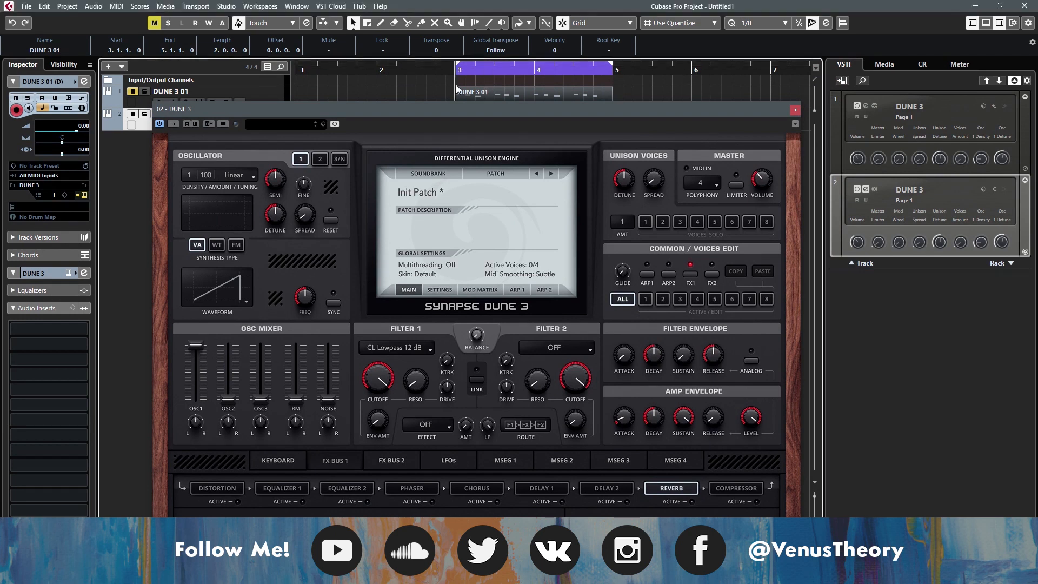
pyautogui.moveTo(457, 110); pyautogui.dragTo(447, 206)
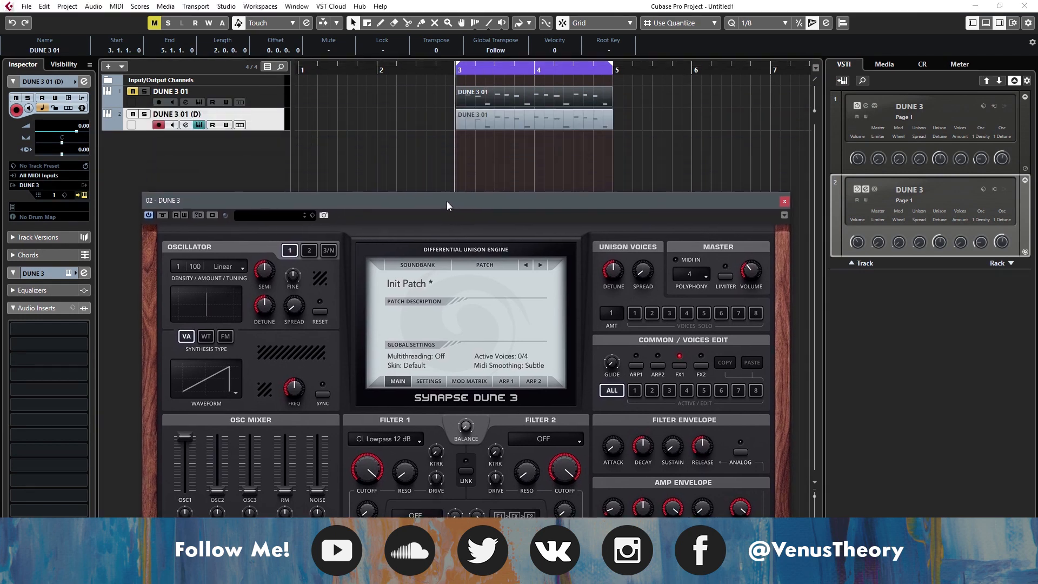
pyautogui.doubleClick(475, 124)
pyautogui.click(785, 202)
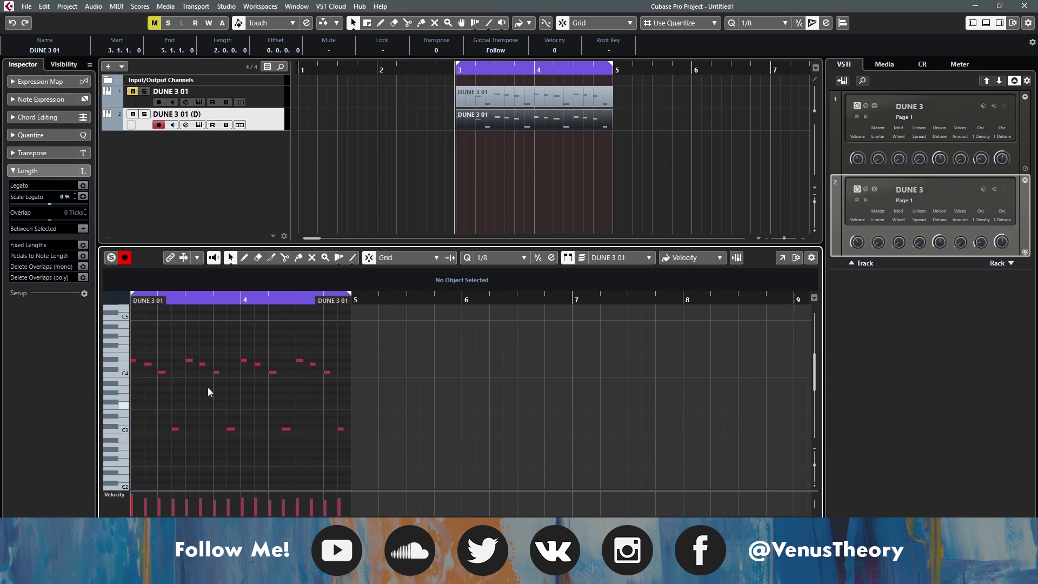
pyautogui.click(263, 170)
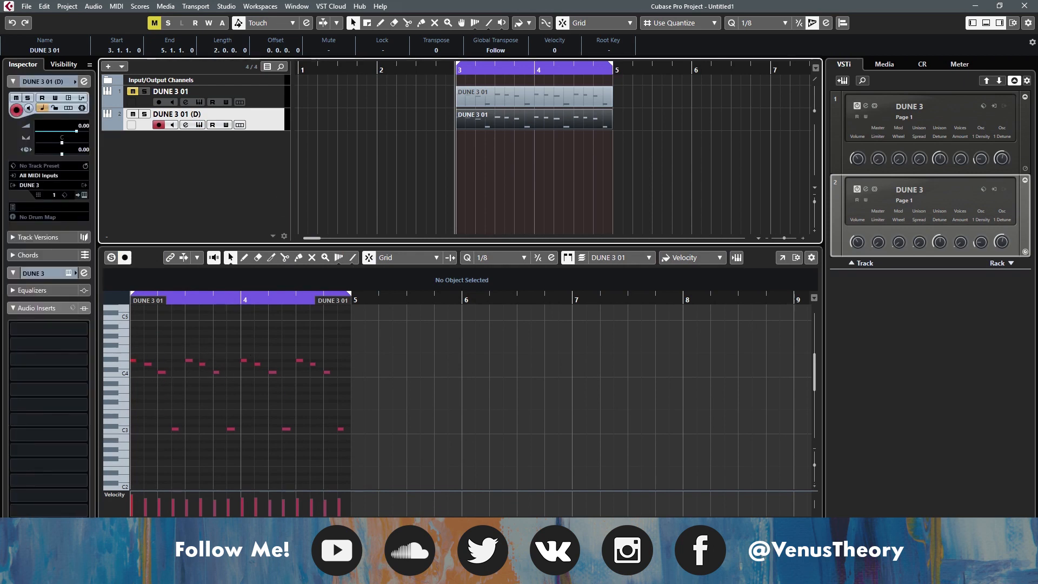
pyautogui.hotkey('ctrl', 'alt', 'b')
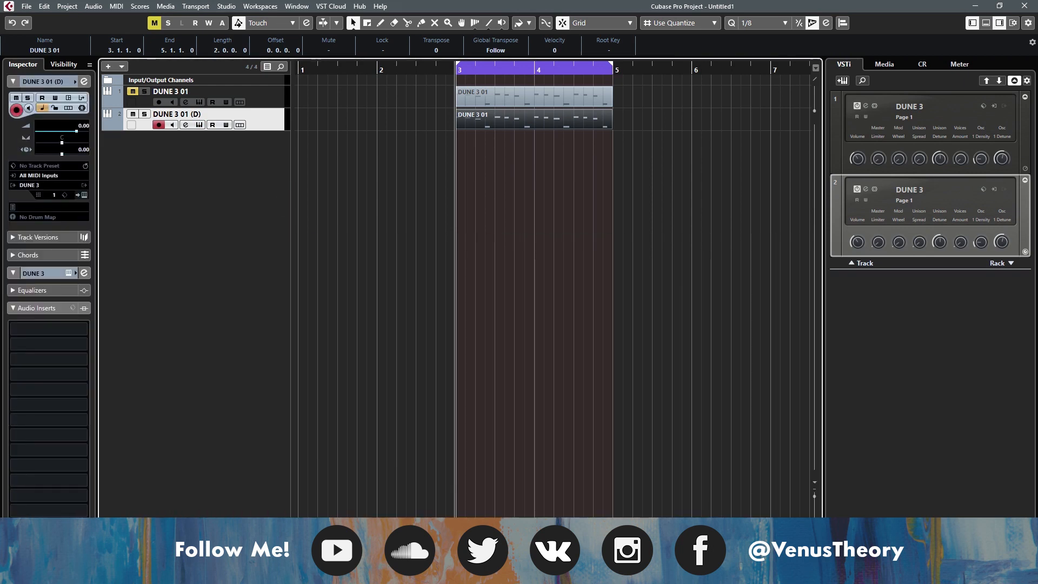
# - Reopen the duplicated track's DUNE 3 instrument and play the part with the initialized patch
pyautogui.click(199, 125)
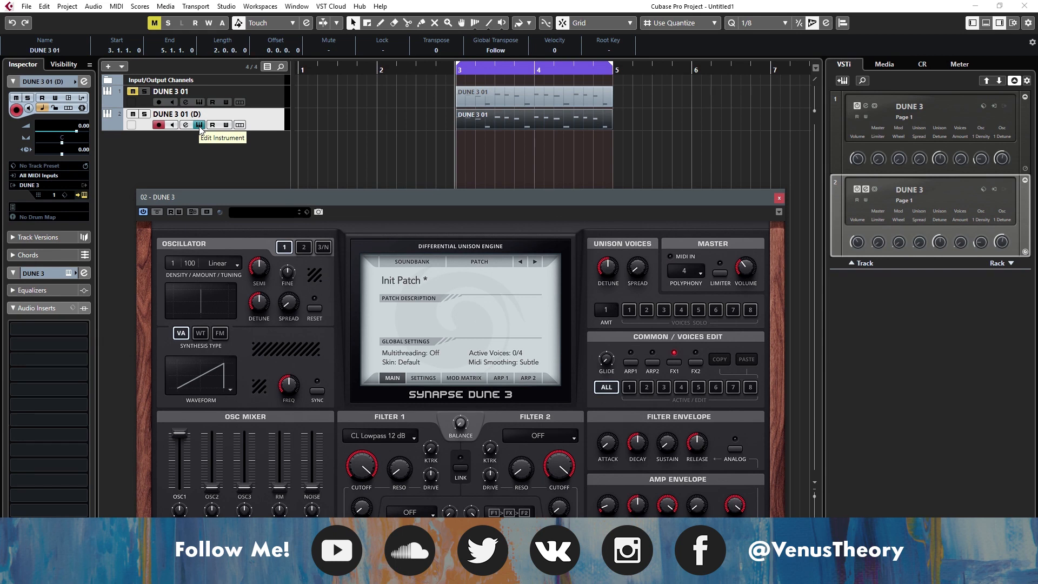
pyautogui.moveTo(218, 205); pyautogui.dragTo(243, 160)
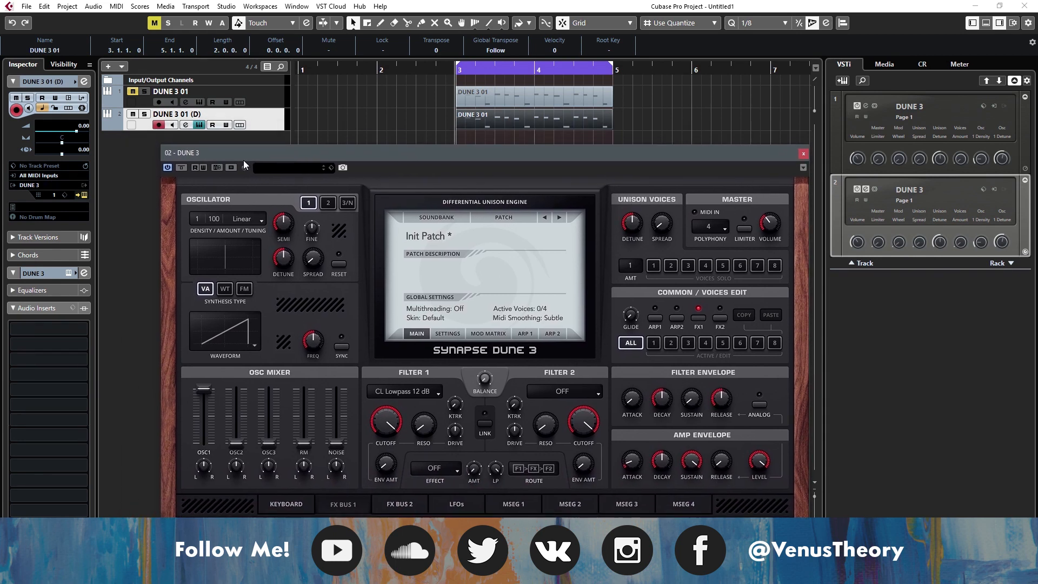
pyautogui.press('space')
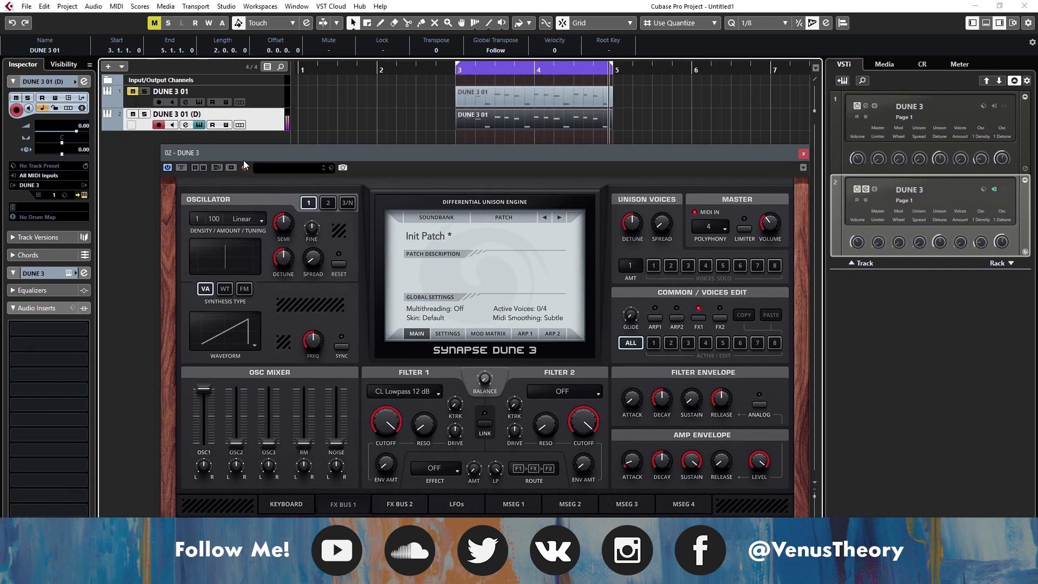
# - Change oscillator 1's waveform to Pulse and play the part
pyautogui.moveTo(243, 160); pyautogui.dragTo(231, 95)
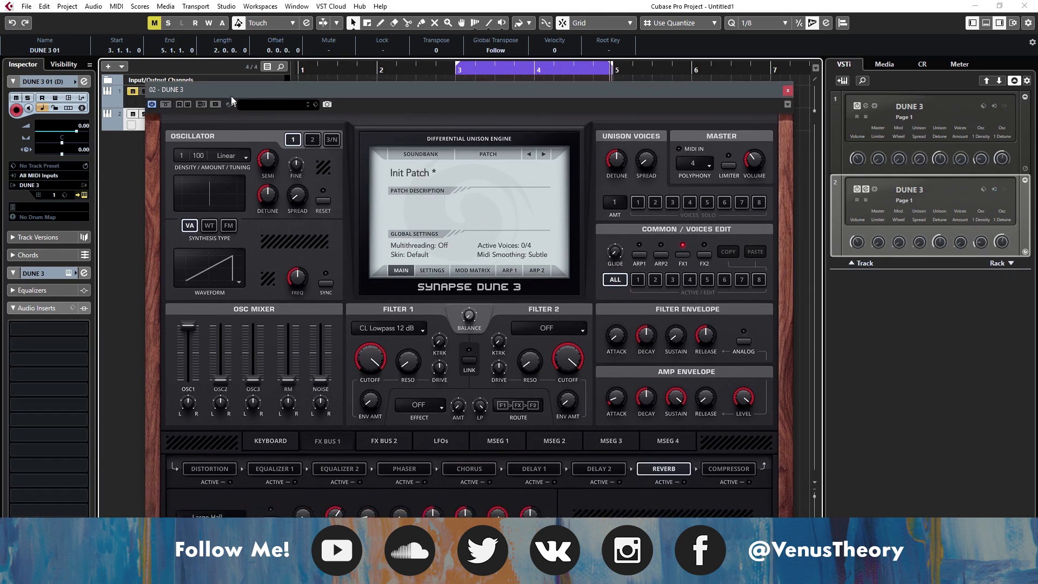
pyautogui.click(211, 262)
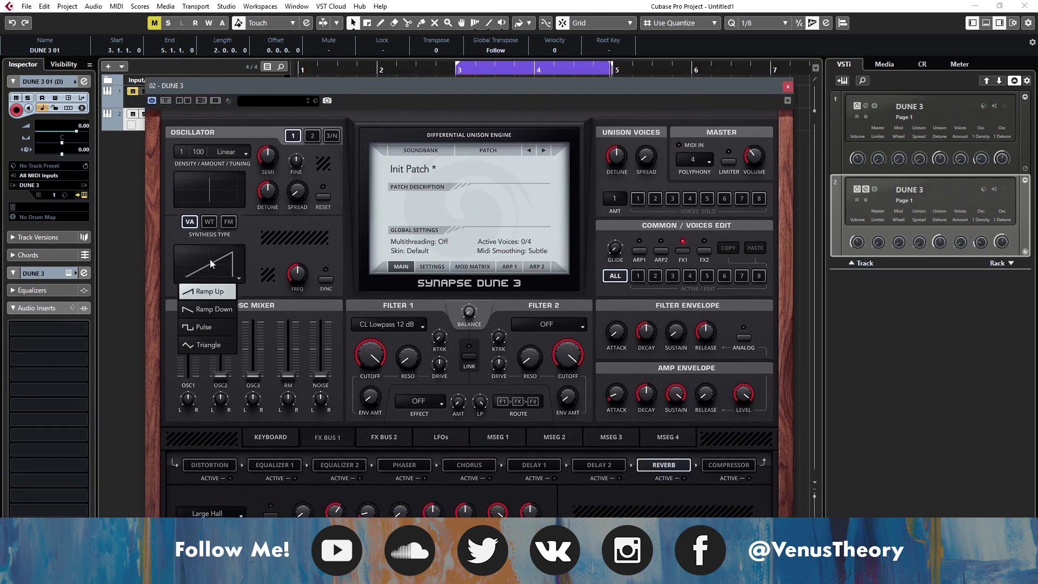
pyautogui.click(208, 326)
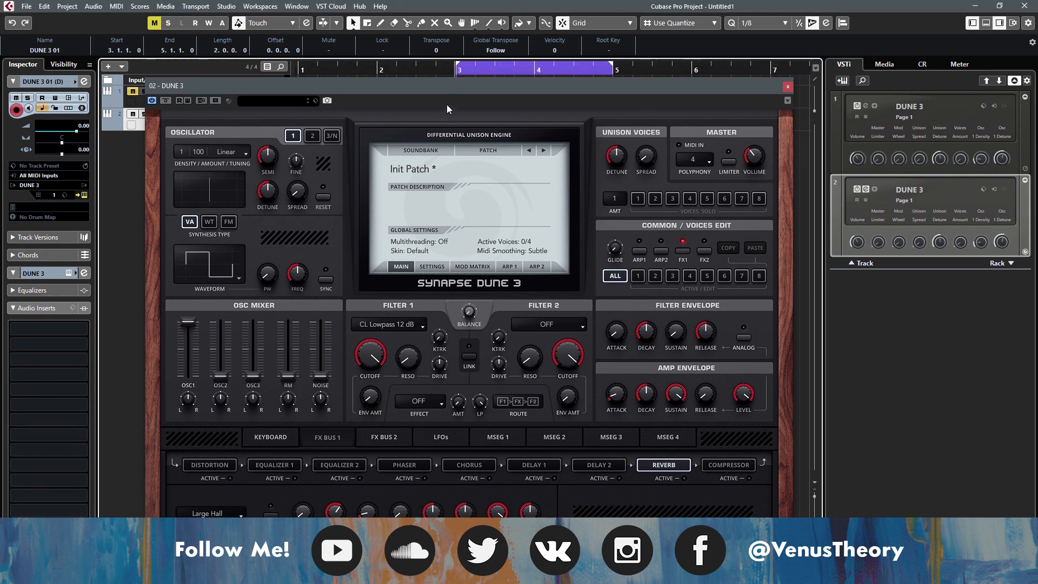
pyautogui.moveTo(447, 96); pyautogui.dragTo(438, 110)
pyautogui.press('space')
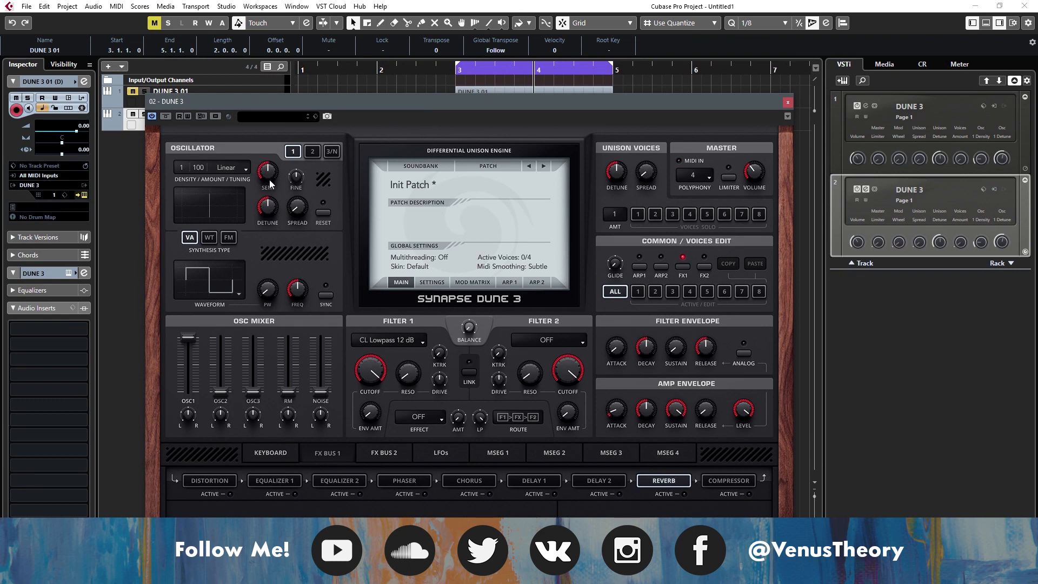
# - Set oscillator 1's density to 5, fine-tune its detune, and raise its spread while playing the part
pyautogui.moveTo(267, 204); pyautogui.dragTo(267, 197)
pyautogui.moveTo(181, 168); pyautogui.dragTo(177, 147)
pyautogui.moveTo(261, 209); pyautogui.dragTo(261, 215)
pyautogui.click(448, 65)
pyautogui.moveTo(435, 115); pyautogui.dragTo(425, 157)
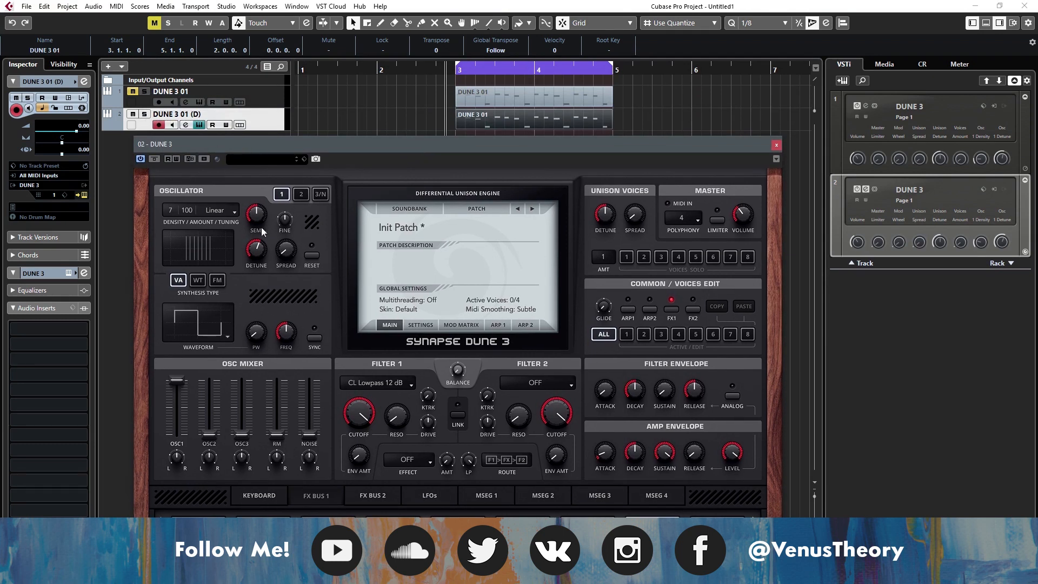
pyautogui.click(258, 250)
pyautogui.press('space')
pyautogui.moveTo(258, 250); pyautogui.dragTo(279, 254)
pyautogui.moveTo(171, 209); pyautogui.dragTo(174, 221)
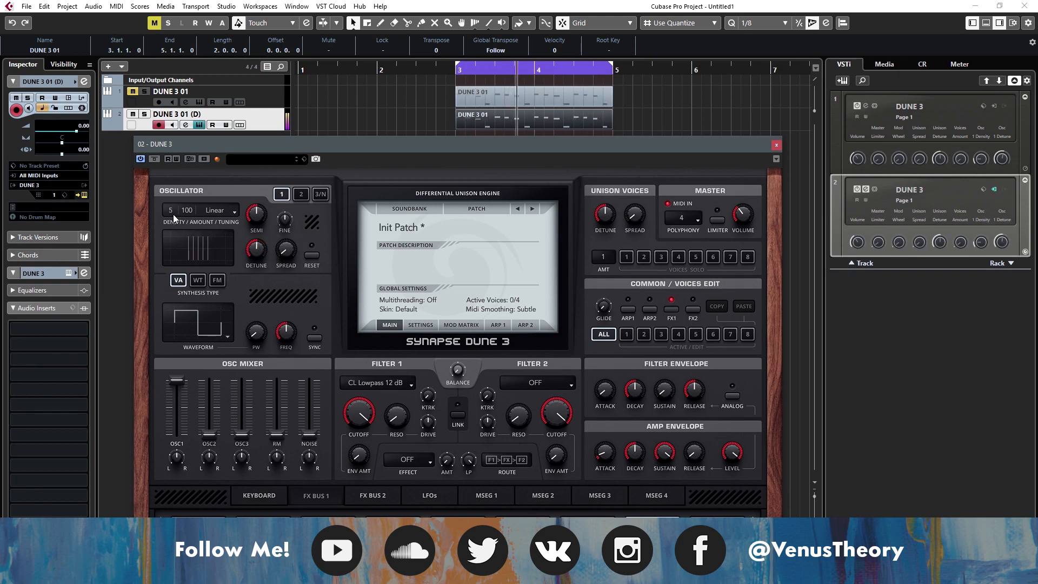
pyautogui.moveTo(280, 259)
pyautogui.mouseDown()
pyautogui.moveTo(286, 232)
pyautogui.moveTo(295, 257)
pyautogui.mouseUp()
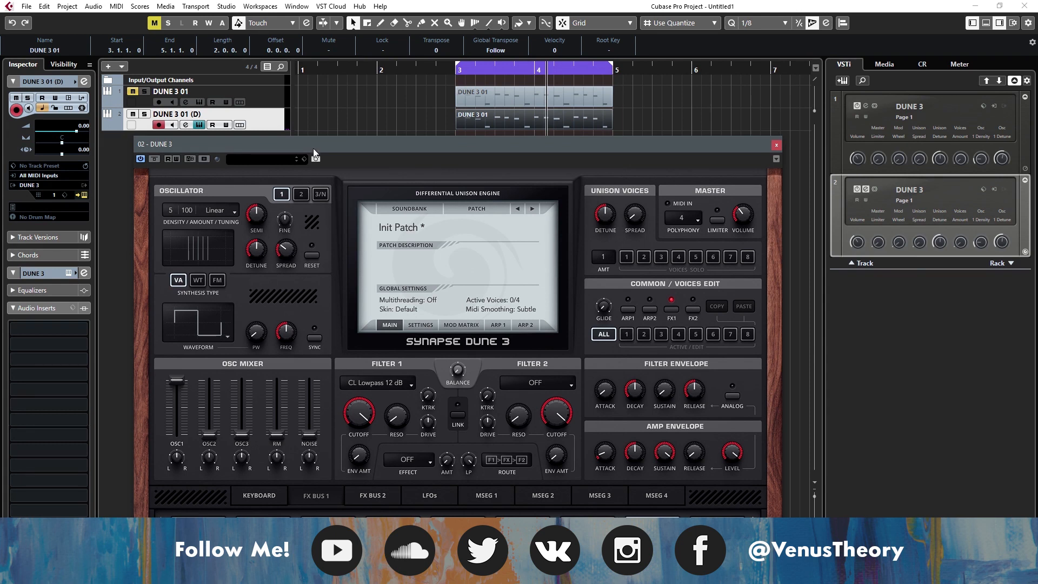
# - Listen to the part with the detuned, widened pulse oscillator
pyautogui.moveTo(312, 146); pyautogui.dragTo(291, 138)
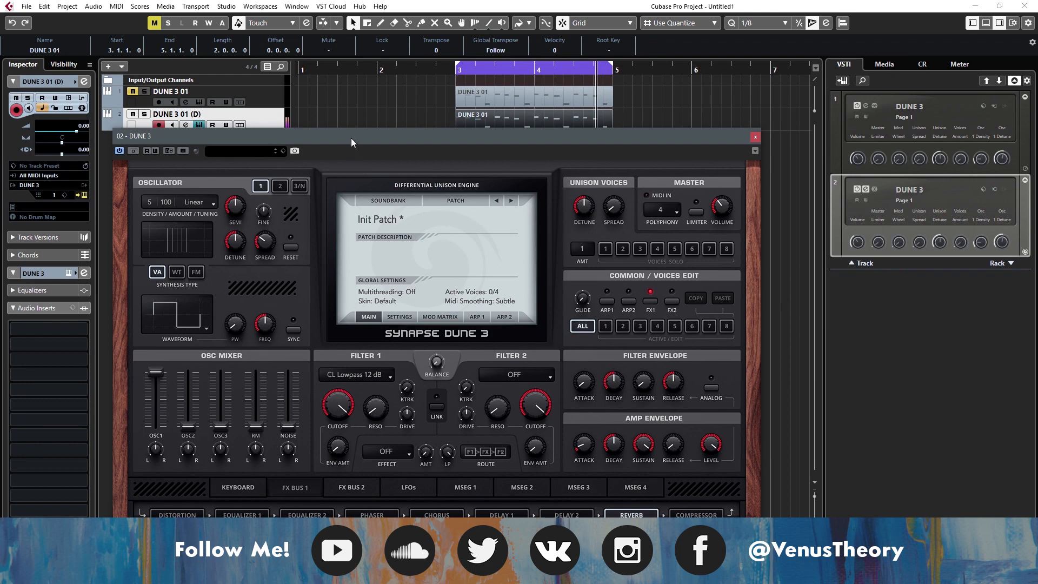
pyautogui.moveTo(351, 138); pyautogui.dragTo(339, 57)
pyautogui.moveTo(413, 69); pyautogui.dragTo(485, 156)
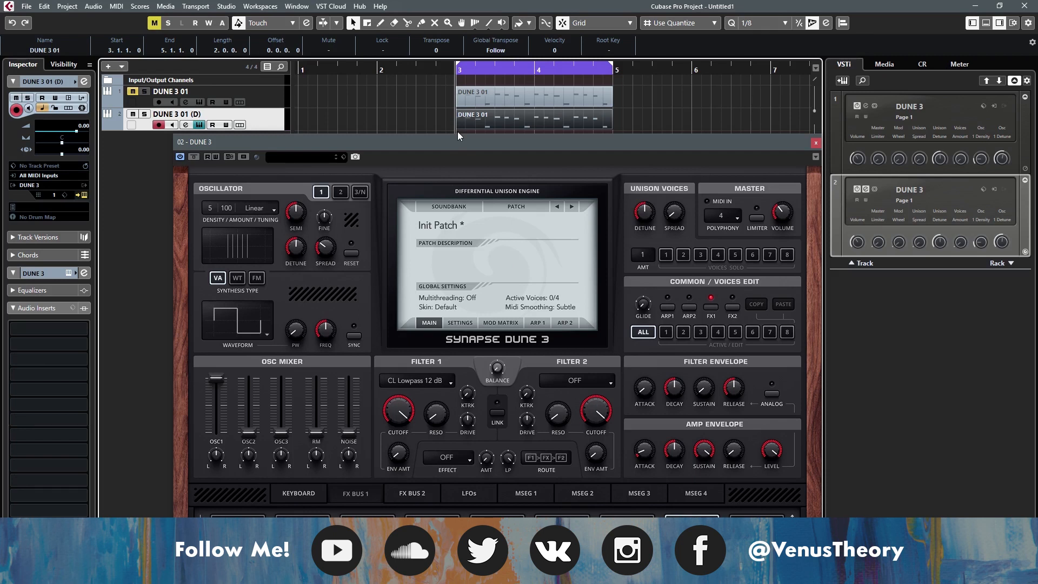
pyautogui.press('space')
# - Shape the amp envelope with a slower attack, slightly shorter decay, very low sustain, and longer release
pyautogui.moveTo(457, 135); pyautogui.dragTo(359, 66)
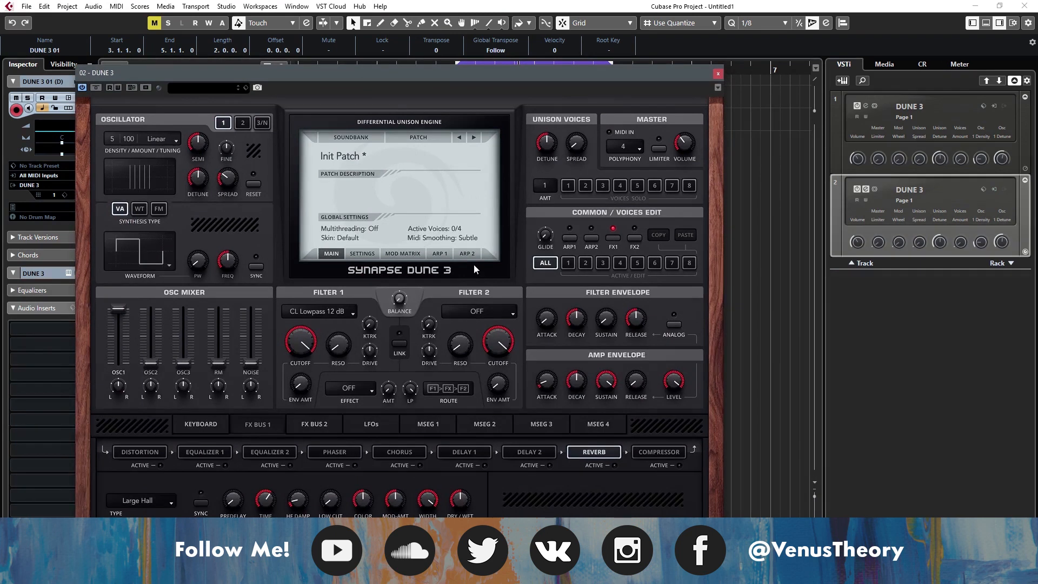
pyautogui.moveTo(433, 77); pyautogui.dragTo(430, 58)
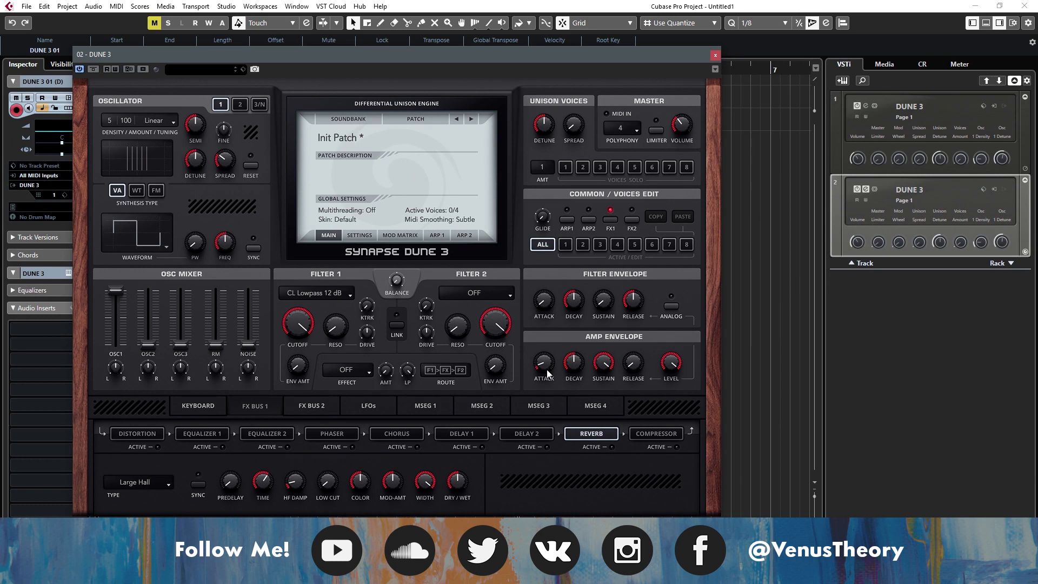
pyautogui.moveTo(546, 369); pyautogui.dragTo(533, 333)
pyautogui.moveTo(576, 371)
pyautogui.mouseDown()
pyautogui.moveTo(578, 401)
pyautogui.moveTo(576, 381)
pyautogui.mouseUp()
pyautogui.moveTo(576, 344); pyautogui.dragTo(589, 404)
pyautogui.moveTo(574, 368); pyautogui.dragTo(573, 335)
pyautogui.moveTo(547, 366); pyautogui.dragTo(537, 287)
pyautogui.moveTo(573, 361); pyautogui.dragTo(574, 353)
pyautogui.moveTo(634, 370); pyautogui.dragTo(651, 316)
pyautogui.moveTo(587, 393); pyautogui.dragTo(593, 402)
pyautogui.moveTo(622, 364); pyautogui.dragTo(628, 342)
pyautogui.moveTo(556, 363); pyautogui.dragTo(572, 373)
# - Try the Ramp Up and Triangle waveforms and the WT synthesis type on oscillator 1, and return it to VA Pulse
pyautogui.click(156, 219)
pyautogui.click(143, 264)
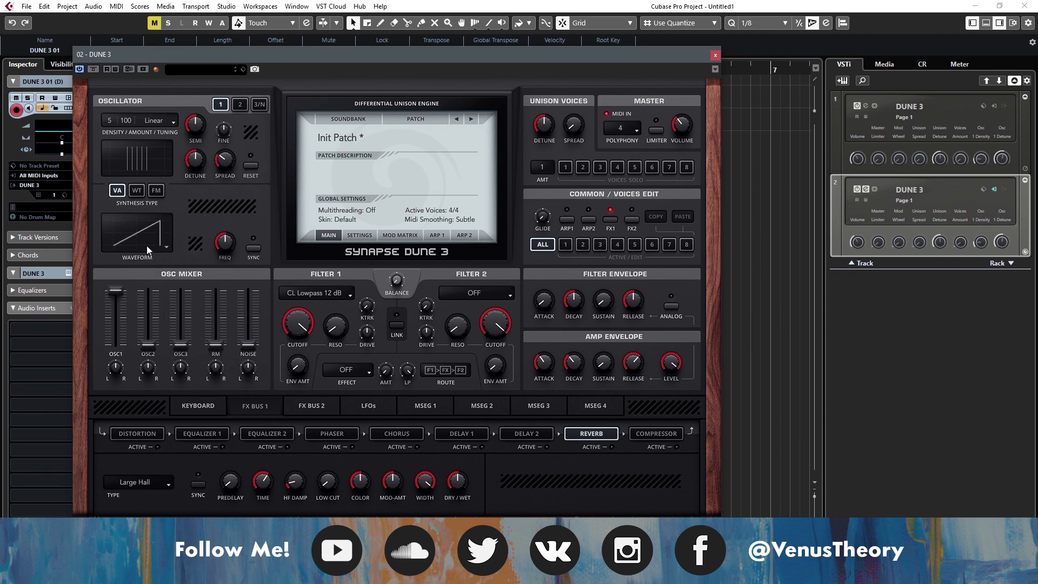
pyautogui.click(147, 246)
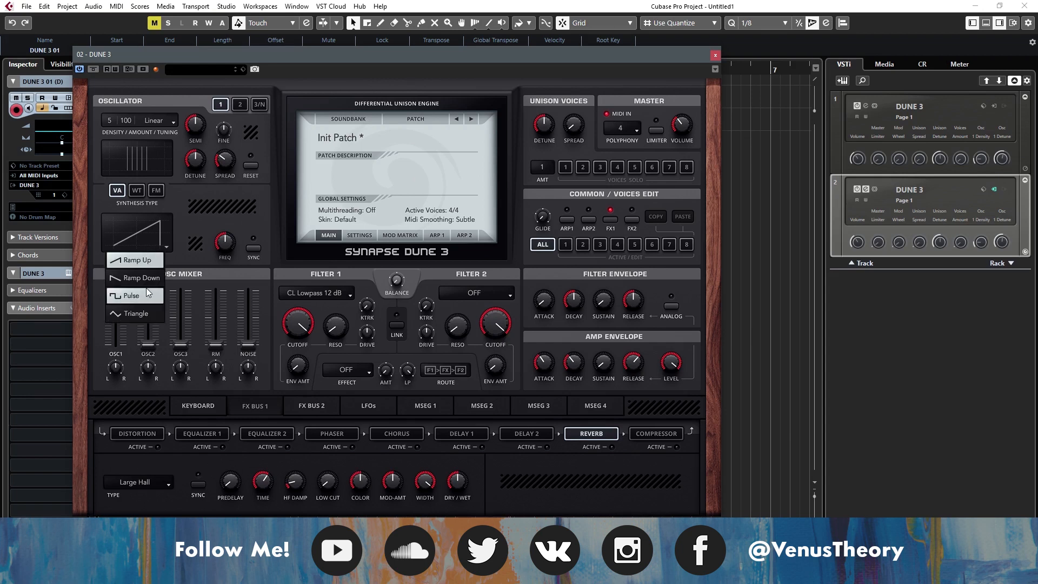
pyautogui.click(145, 312)
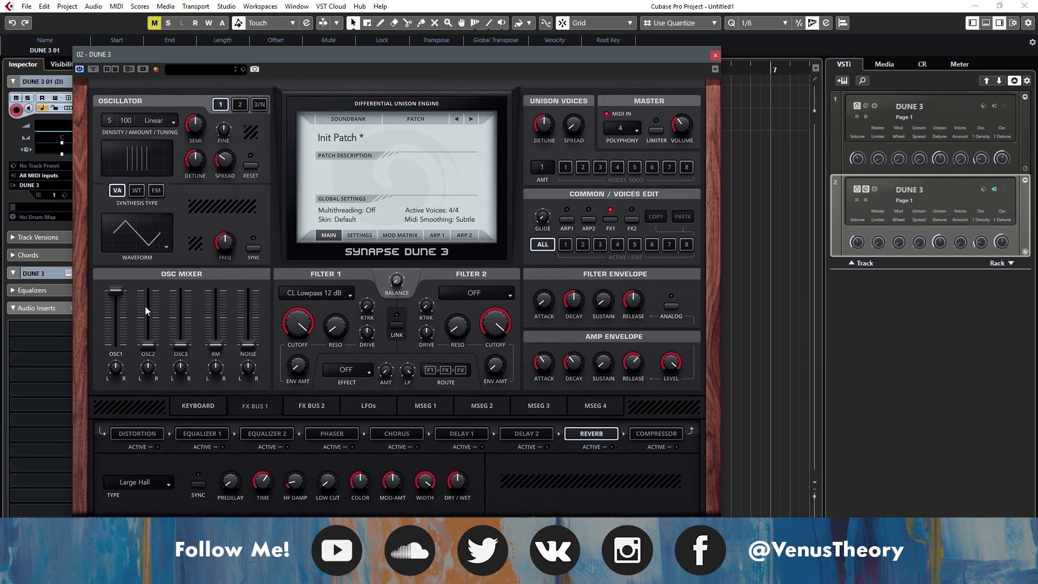
pyautogui.click(138, 191)
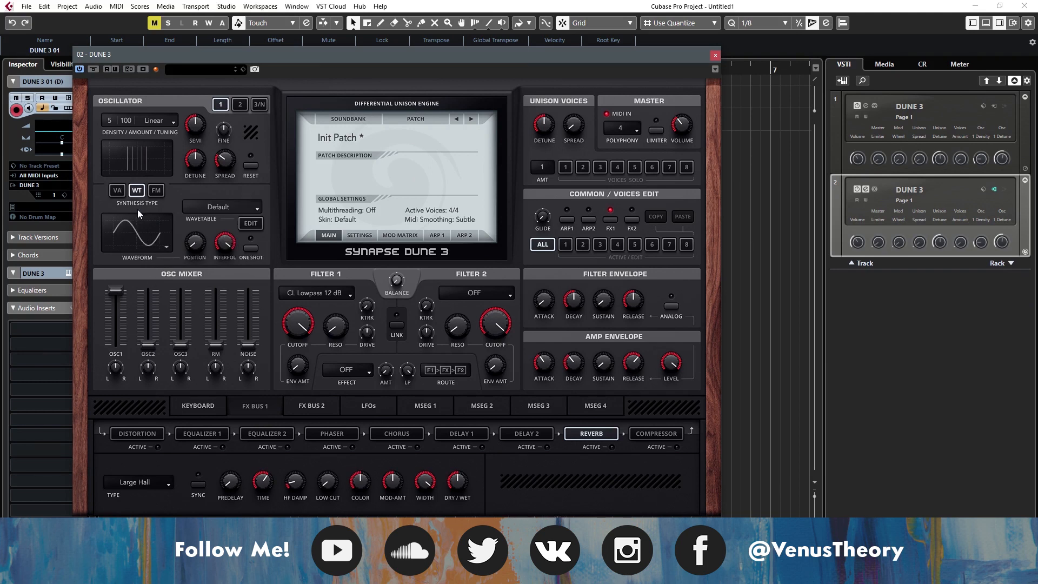
pyautogui.click(121, 194)
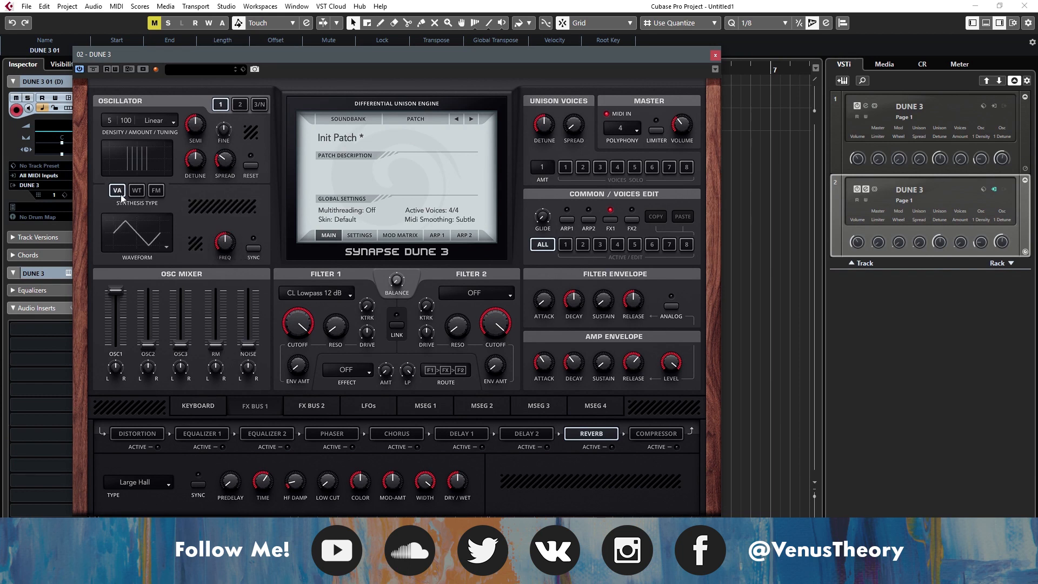
pyautogui.click(154, 238)
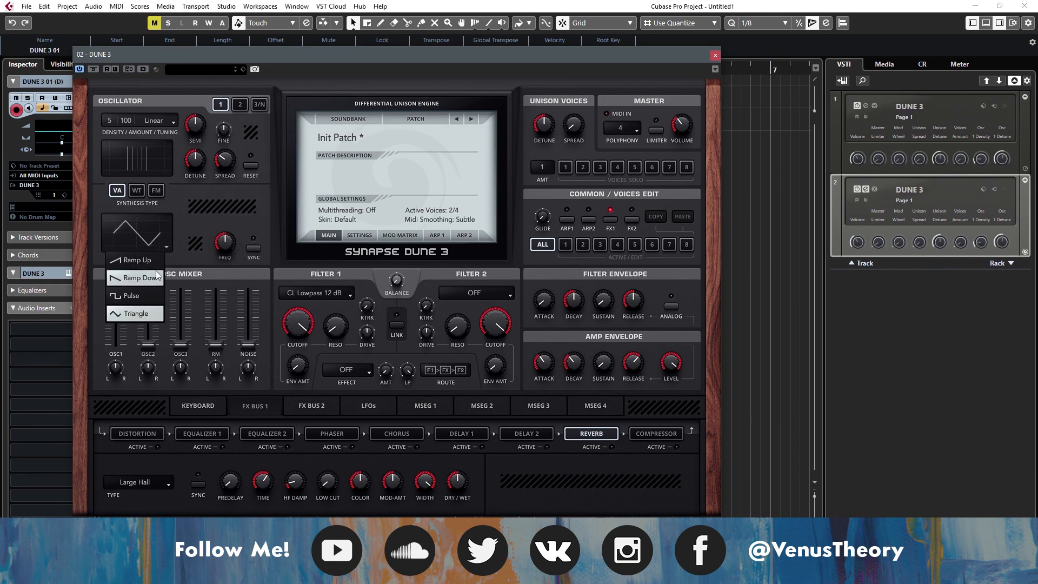
pyautogui.click(145, 297)
# - Sweep oscillator 1's pulse width to hear its effect, and return it to the minimum
pyautogui.moveTo(210, 241)
pyautogui.mouseDown()
pyautogui.moveTo(200, 237)
pyautogui.moveTo(209, 160)
pyautogui.moveTo(212, 244)
pyautogui.mouseUp()
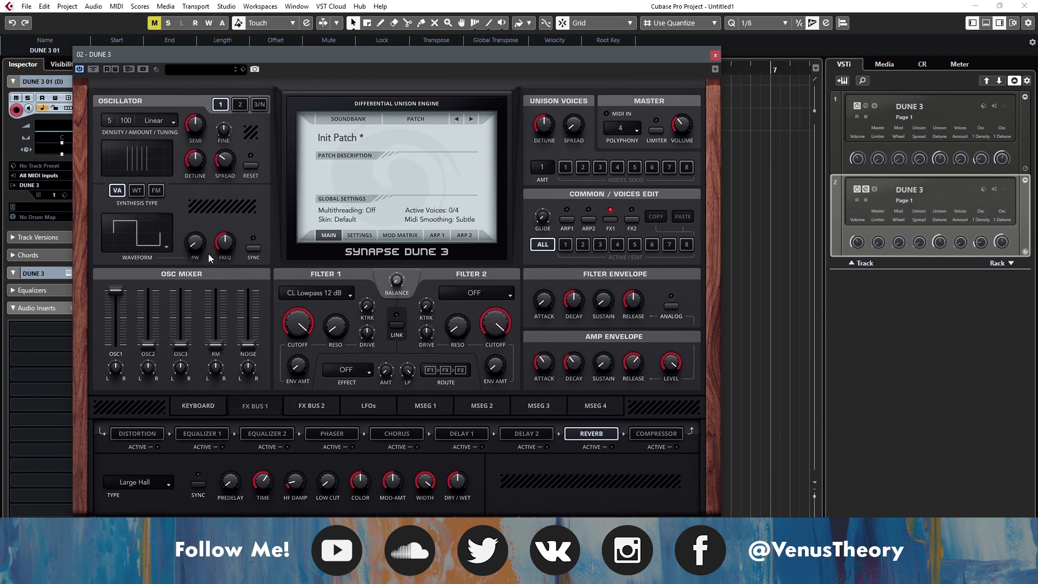
pyautogui.moveTo(194, 245); pyautogui.dragTo(199, 159)
pyautogui.moveTo(199, 240)
pyautogui.mouseDown()
pyautogui.moveTo(208, 293)
pyautogui.moveTo(203, 224)
pyautogui.moveTo(199, 241)
pyautogui.mouseUp()
pyautogui.moveTo(199, 239); pyautogui.dragTo(330, 270)
# - Route LFO 1 to Osc 1 VA PulseWidth in the first modulation matrix slot
pyautogui.click(400, 235)
pyautogui.click(338, 150)
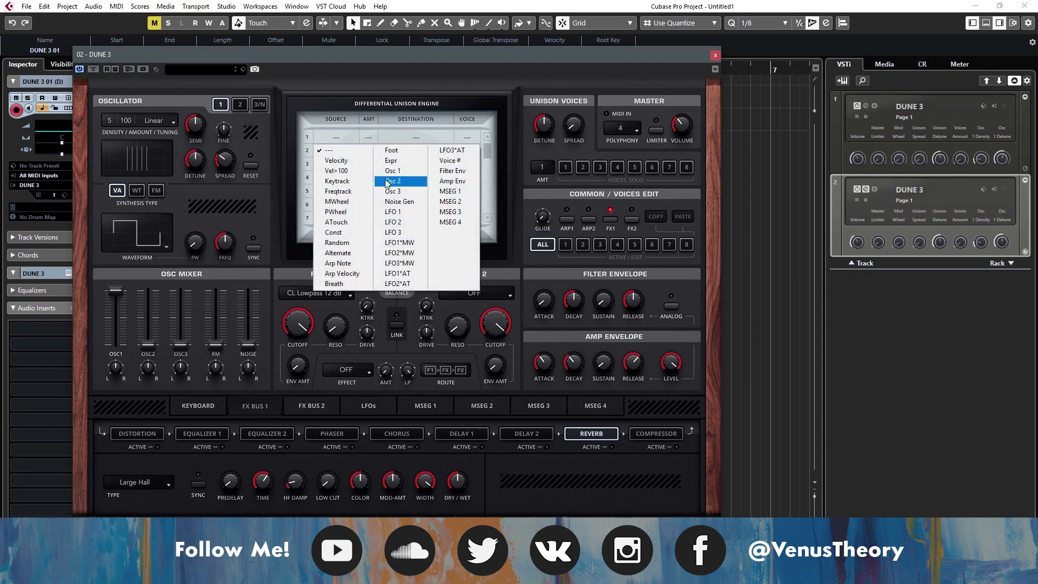
pyautogui.click(393, 211)
pyautogui.click(414, 139)
pyautogui.moveTo(437, 182)
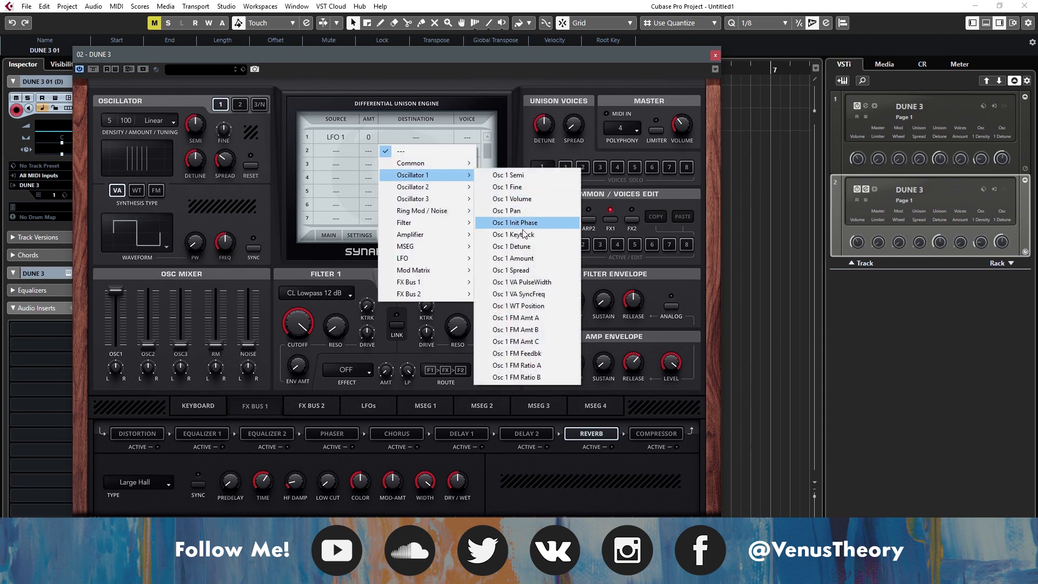
pyautogui.click(553, 281)
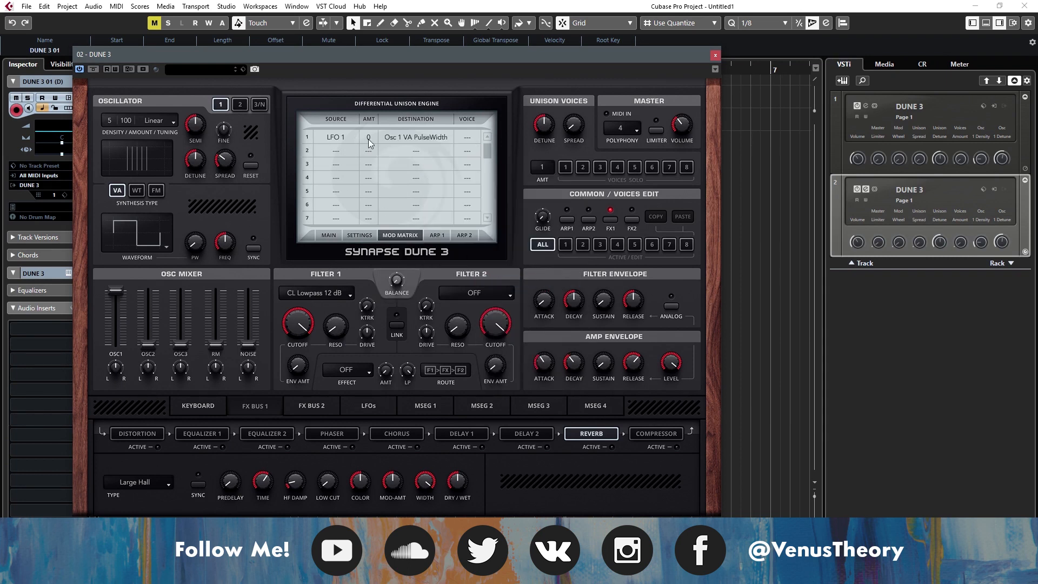
# - Set the LFO 1 pulse-width modulation amount to +69 and adjust LFO 1's rate
pyautogui.moveTo(375, 97); pyautogui.dragTo(375, 89)
pyautogui.click(367, 406)
pyautogui.moveTo(129, 437)
pyautogui.mouseDown()
pyautogui.moveTo(139, 400)
pyautogui.moveTo(153, 483)
pyautogui.moveTo(132, 447)
pyautogui.mouseUp()
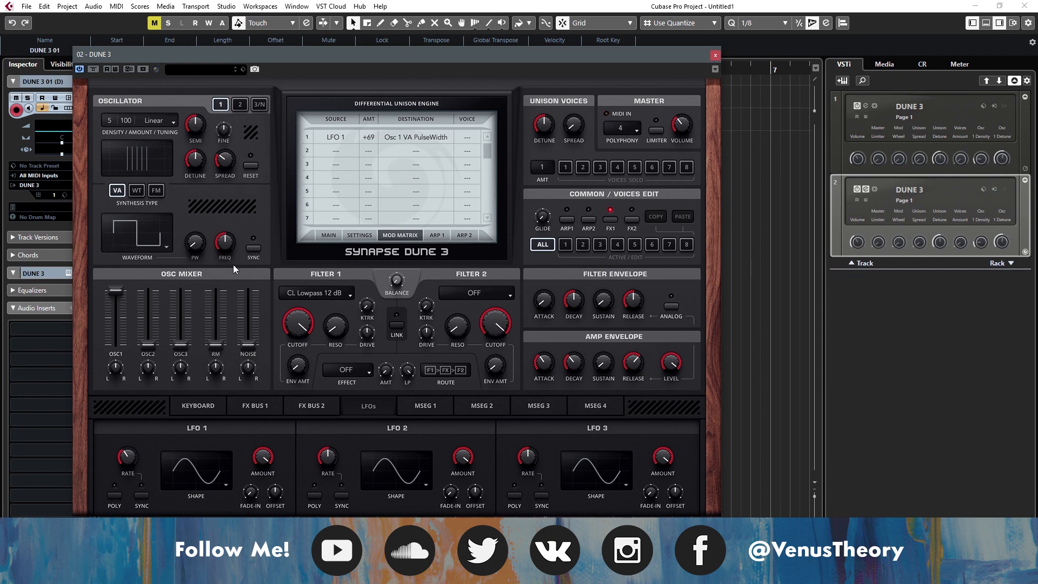
# - Enable sync on oscillator 1 and sweep its sync frequency to hear the effect
pyautogui.moveTo(225, 241); pyautogui.dragTo(236, 328)
pyautogui.moveTo(226, 234); pyautogui.dragTo(217, 210)
# - Route LFO 2 to Osc 1 VA SyncFreq in the second modulation matrix slot with an amount of +24
pyautogui.click(336, 151)
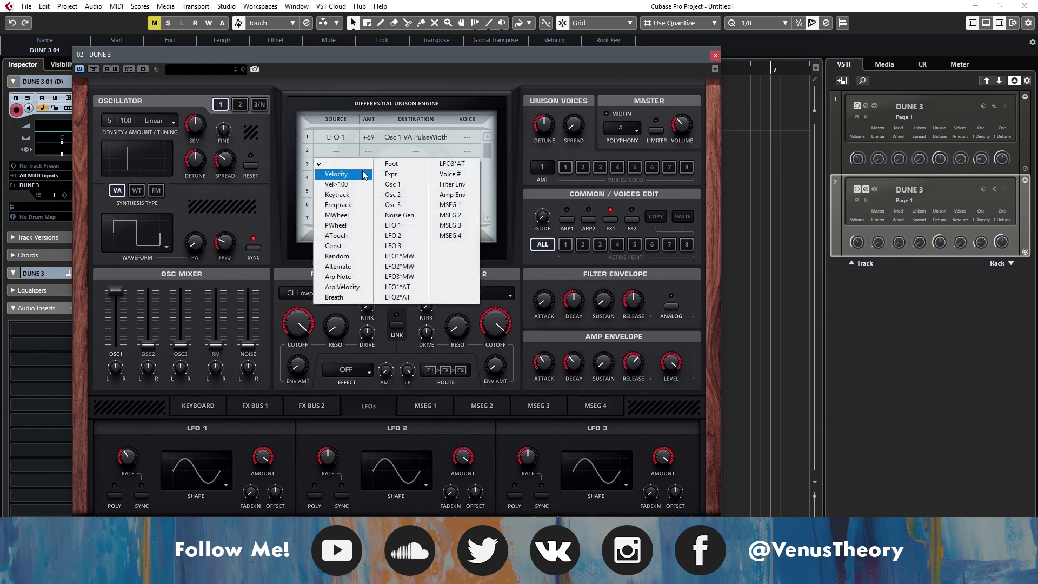
pyautogui.click(393, 233)
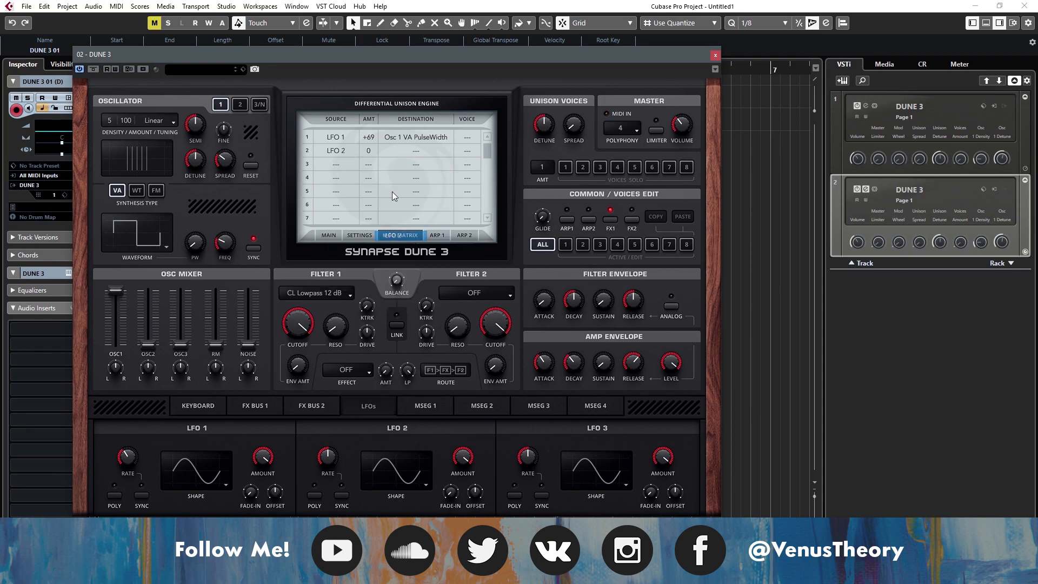
pyautogui.click(394, 151)
pyautogui.moveTo(420, 187)
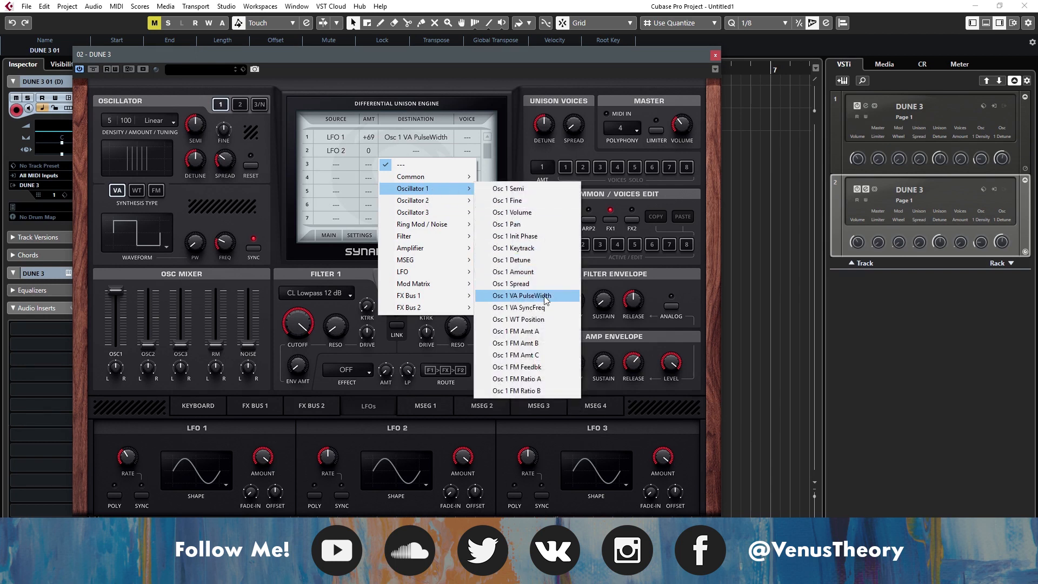
pyautogui.click(548, 307)
pyautogui.moveTo(371, 142); pyautogui.dragTo(372, 130)
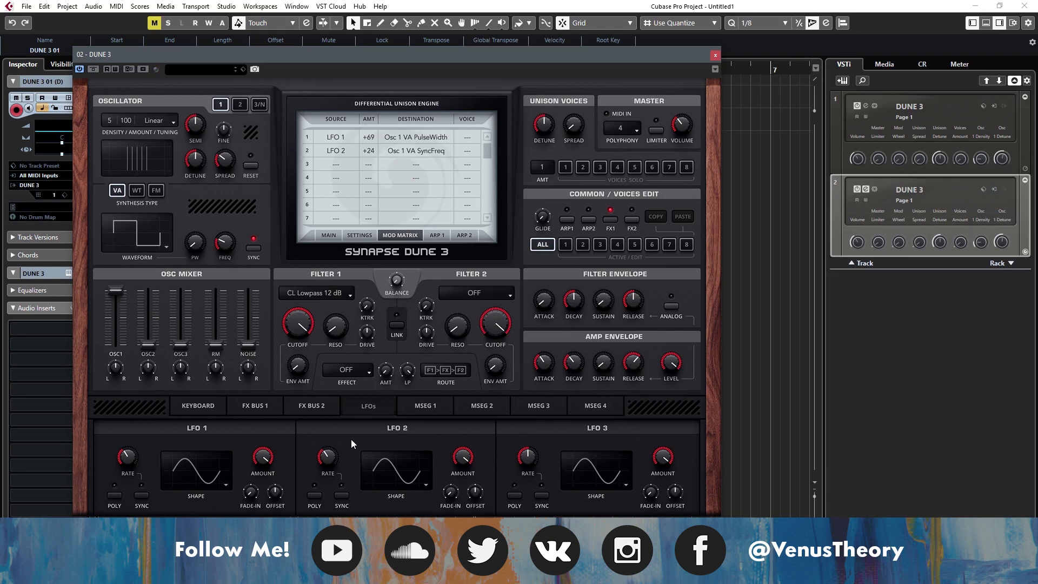
# - Clear the LFO 1 and LFO 2 routings from the first two modulation matrix slots
pyautogui.click(341, 153)
pyautogui.click(349, 162)
pyautogui.click(342, 139)
pyautogui.click(352, 149)
pyautogui.click(377, 153)
pyautogui.click(420, 151)
pyautogui.click(418, 151)
pyautogui.click(418, 163)
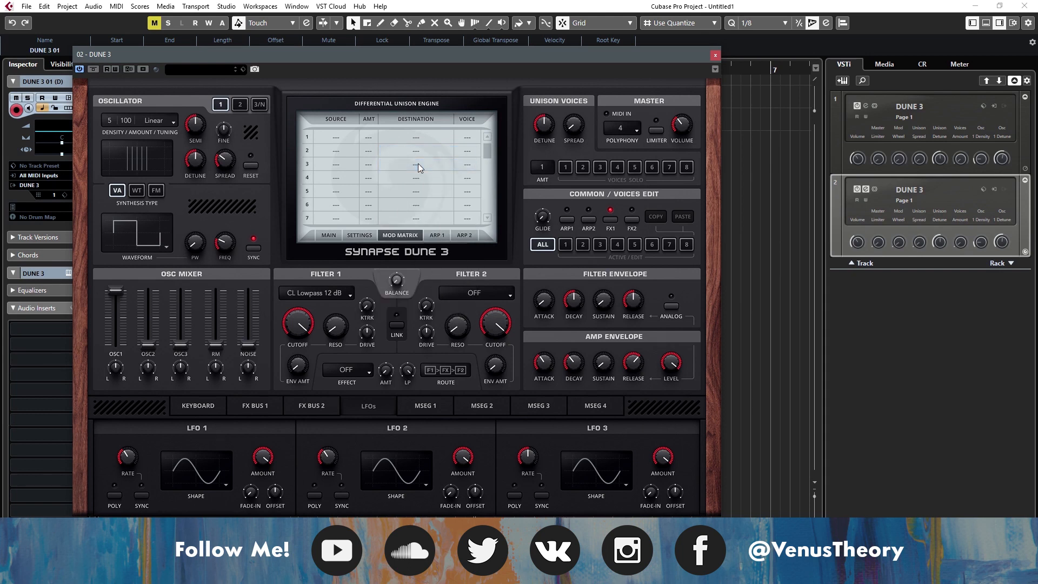
# - Slow LFO 1's rate and route it to Osc 1 Semi in the first modulation matrix slot with an amount of +11
pyautogui.moveTo(132, 453); pyautogui.dragTo(139, 459)
pyautogui.click(316, 145)
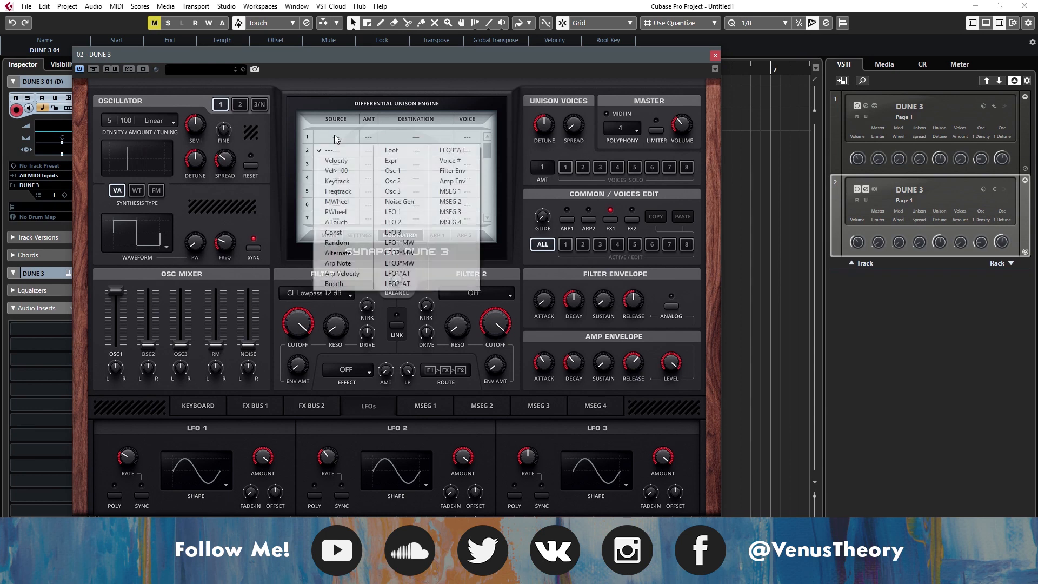
pyautogui.click(404, 211)
pyautogui.click(407, 138)
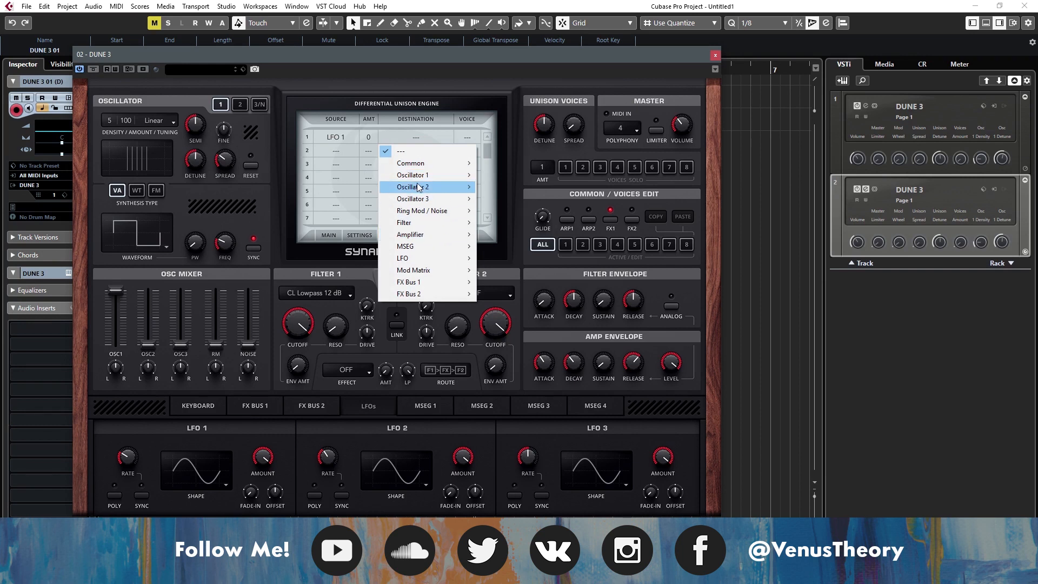
pyautogui.moveTo(427, 176)
pyautogui.click(502, 176)
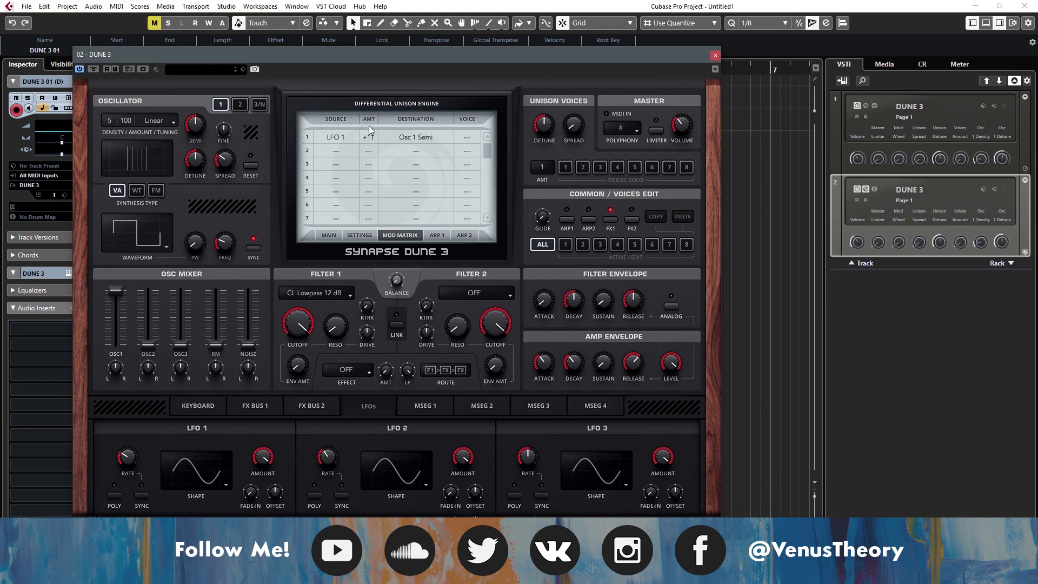
# - Change the LFO 1 routing's destination to Osc 1 Fine with an amount of +10, and readjust LFO 1's rate
pyautogui.click(416, 139)
pyautogui.moveTo(436, 173)
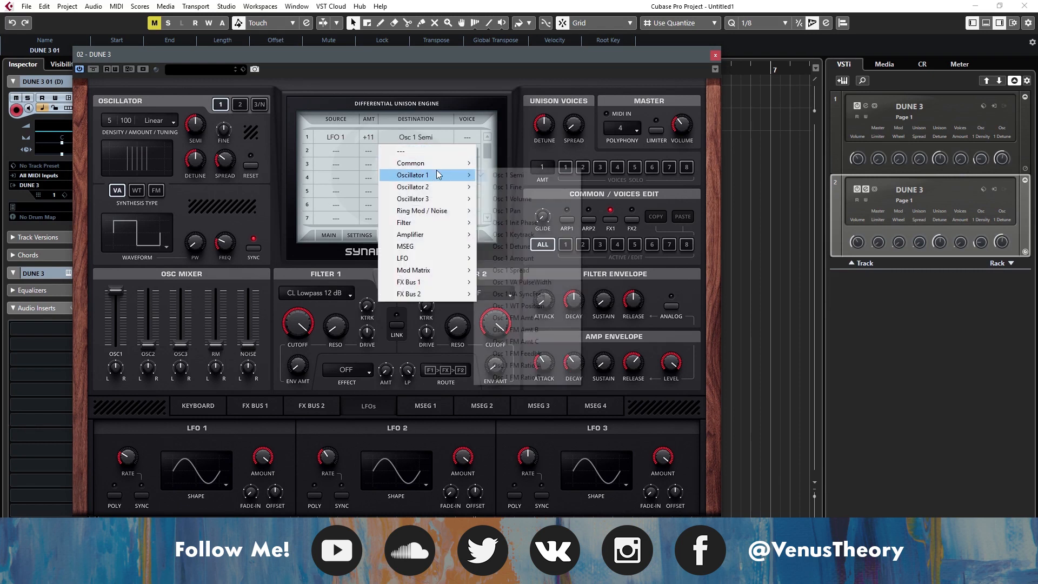
pyautogui.click(503, 186)
pyautogui.moveTo(124, 462); pyautogui.dragTo(125, 394)
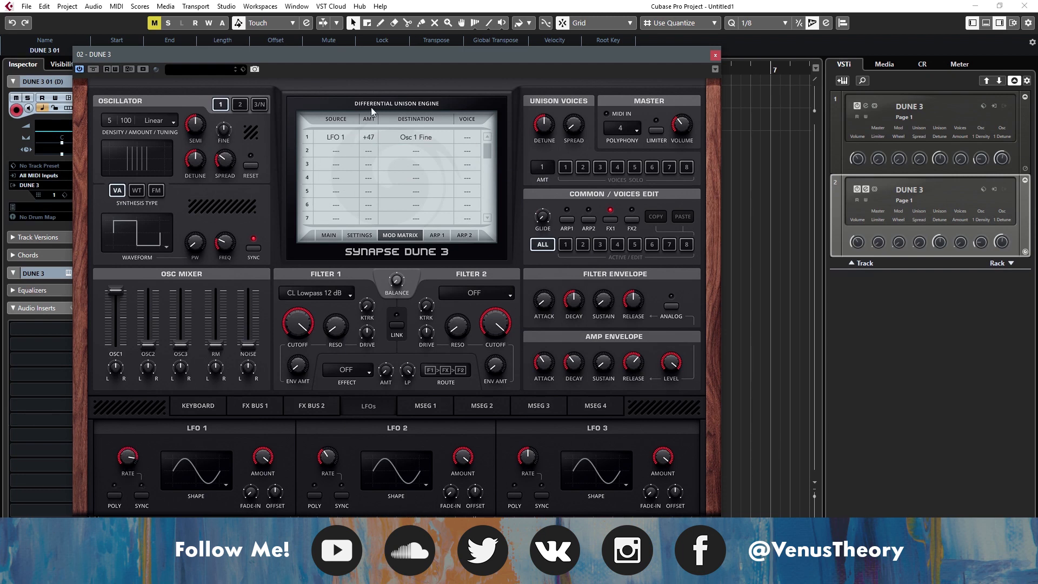
pyautogui.moveTo(370, 143); pyautogui.dragTo(360, 174)
pyautogui.moveTo(380, 175); pyautogui.dragTo(378, 217)
pyautogui.moveTo(130, 504); pyautogui.dragTo(132, 512)
# - Activate Overdrive distortion with a little drive and a Single chorus with a reduced dry/wet mix on FX Bus 1
pyautogui.click(276, 405)
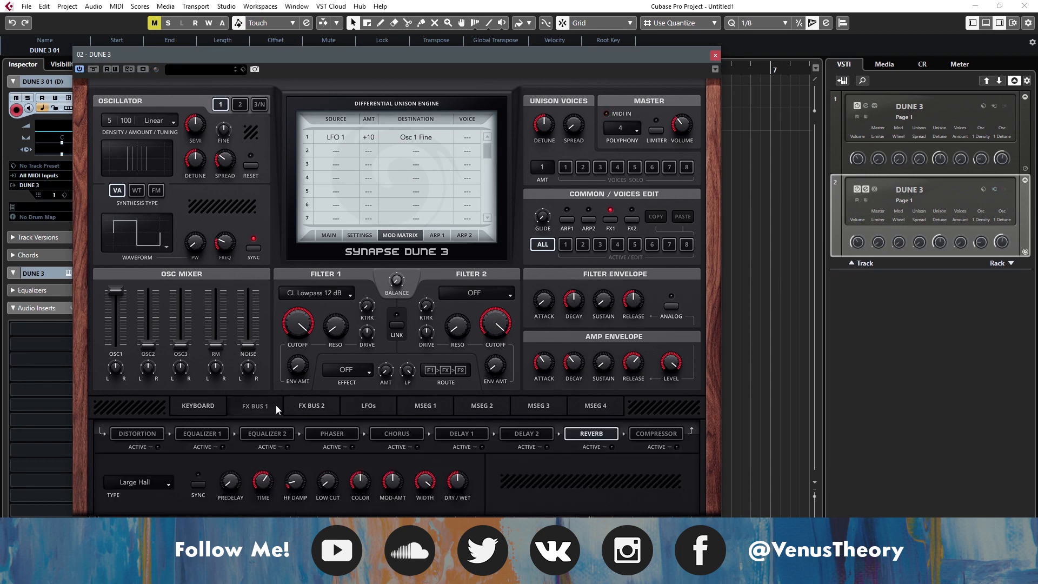
pyautogui.click(141, 436)
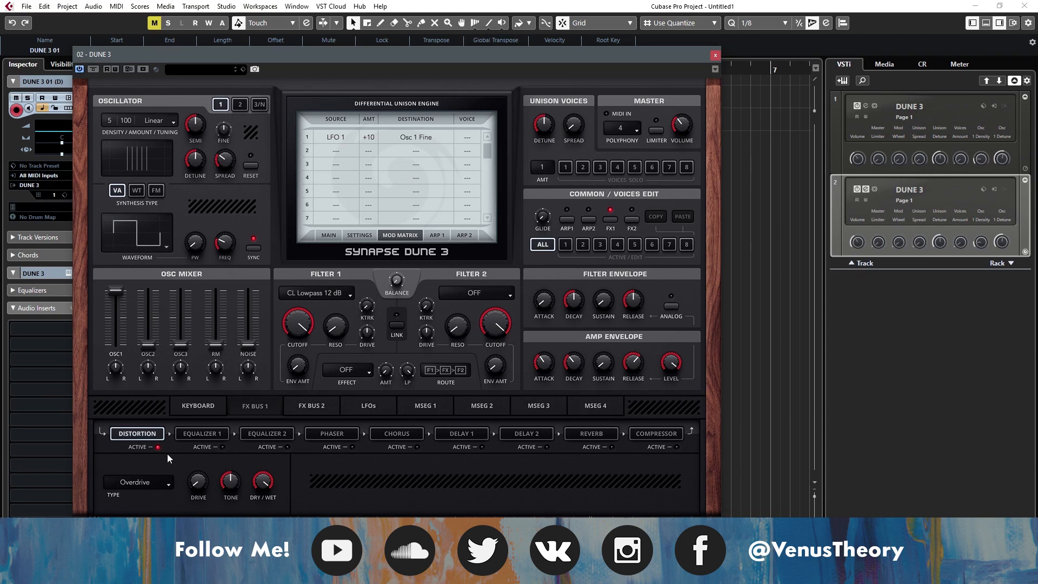
pyautogui.moveTo(197, 488); pyautogui.dragTo(203, 485)
pyautogui.click(396, 436)
pyautogui.moveTo(427, 481); pyautogui.dragTo(430, 512)
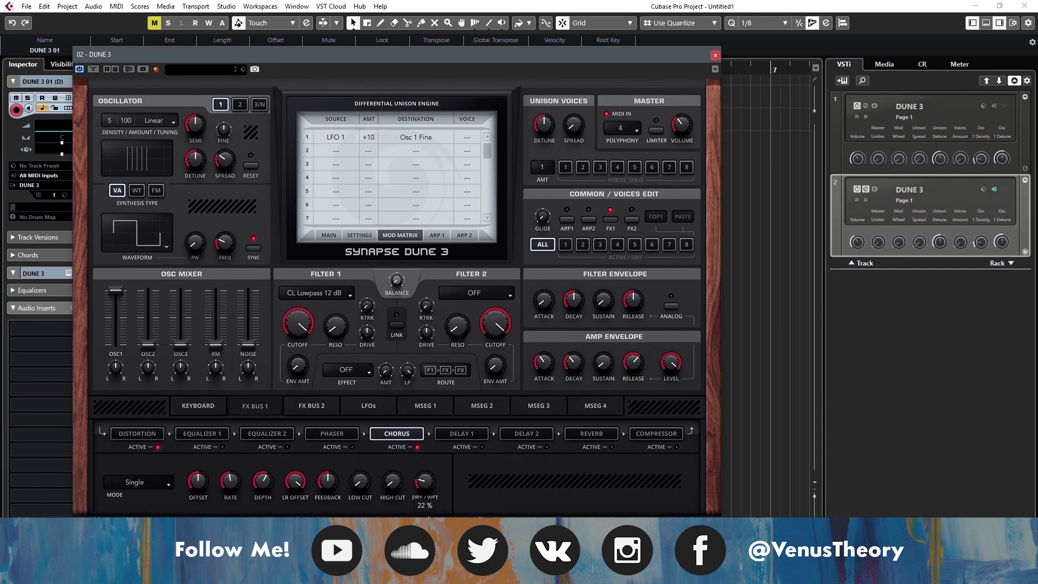
# - Activate Delay 1 on FX Bus 1, set its right rate to 1/4T, and adjust its left rate and dry/wet mix
pyautogui.click(482, 448)
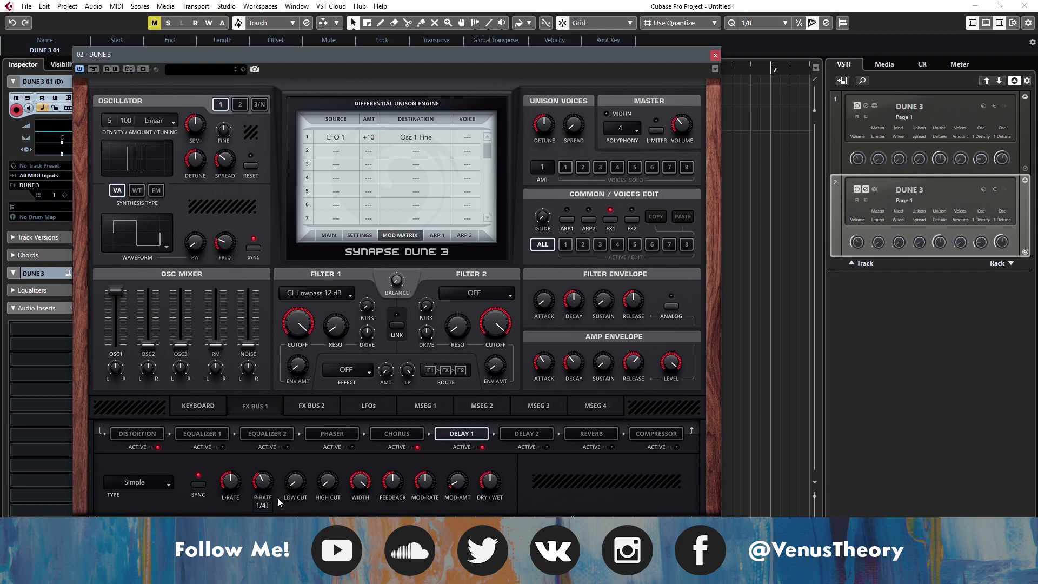
pyautogui.moveTo(226, 478); pyautogui.dragTo(227, 474)
pyautogui.moveTo(493, 494); pyautogui.dragTo(492, 479)
pyautogui.moveTo(492, 490); pyautogui.dragTo(499, 506)
# - Activate the Large Hall reverb on FX Bus 1 with a low dry/wet mix and a shorter time
pyautogui.click(600, 436)
pyautogui.click(613, 446)
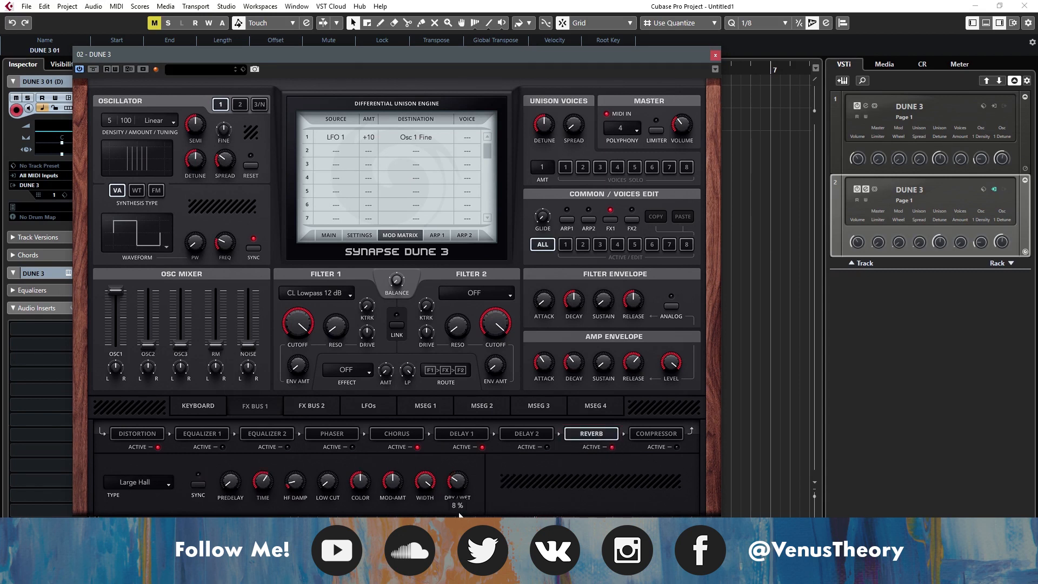
pyautogui.moveTo(275, 512); pyautogui.dragTo(276, 532)
# - Switch filter 1 to CL Bandpass 12 dB and sweep its cutoff to find a suitable frequency
pyautogui.moveTo(298, 319); pyautogui.dragTo(334, 205)
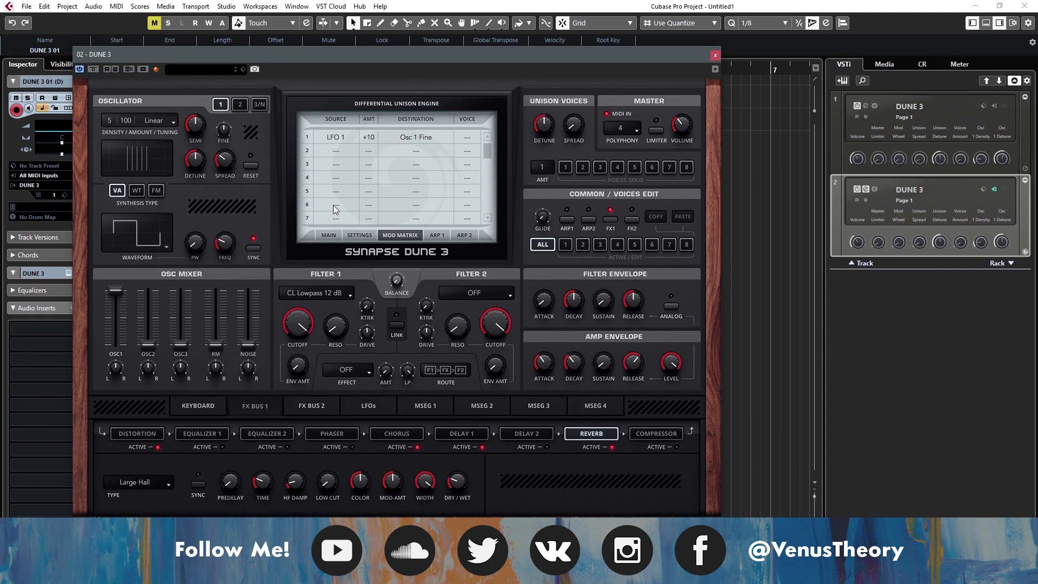
pyautogui.click(335, 292)
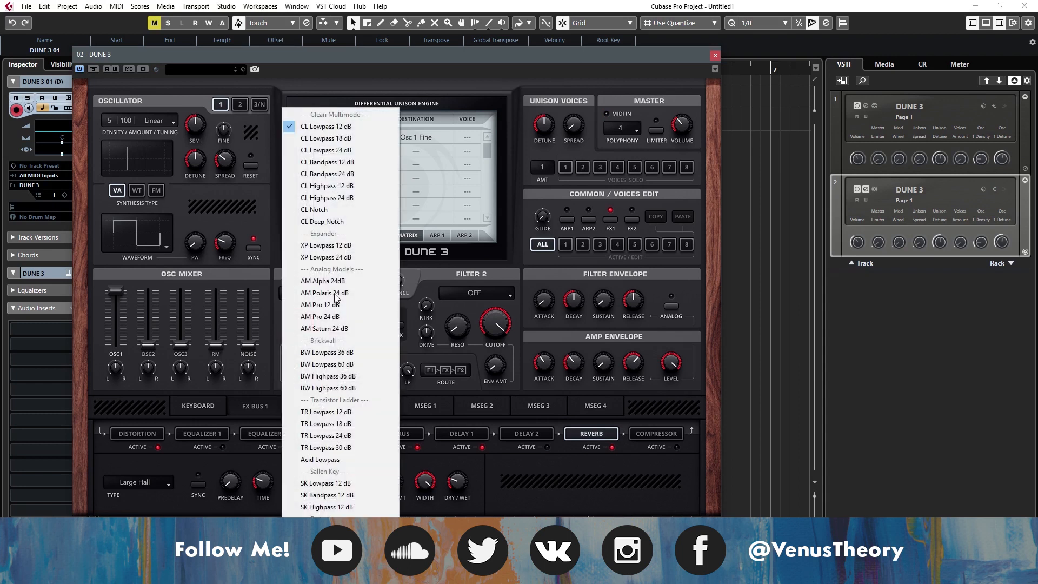
pyautogui.click(337, 163)
pyautogui.moveTo(306, 321); pyautogui.dragTo(304, 294)
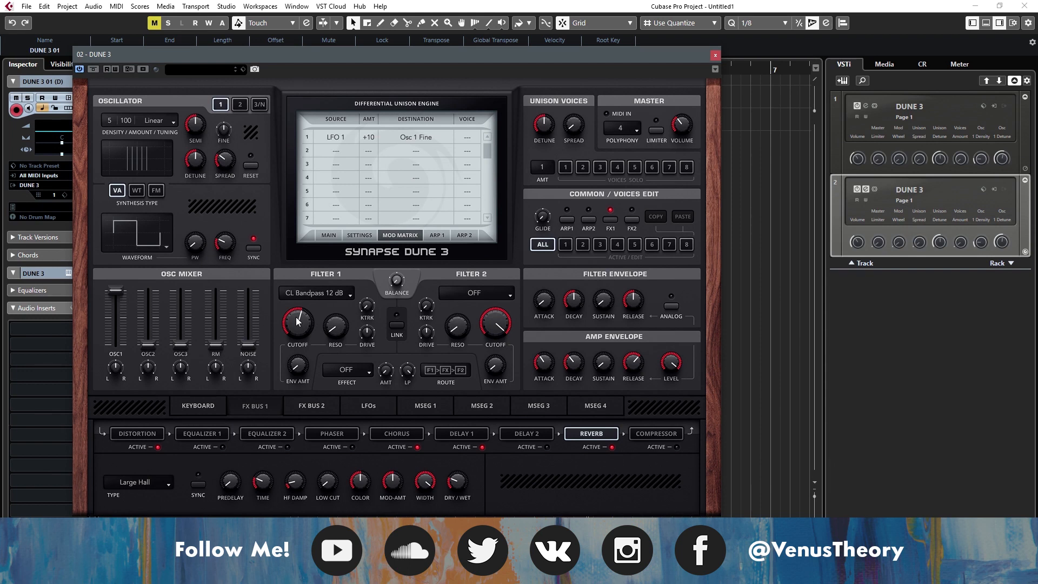
pyautogui.moveTo(309, 344)
pyautogui.mouseDown()
pyautogui.moveTo(311, 364)
pyautogui.moveTo(308, 351)
pyautogui.mouseUp()
pyautogui.moveTo(306, 313); pyautogui.dragTo(306, 300)
pyautogui.moveTo(304, 326); pyautogui.dragTo(303, 321)
# - Raise filter 1's resonance, readjust its cutoff, and enable the master limiter
pyautogui.moveTo(341, 333); pyautogui.dragTo(334, 345)
pyautogui.moveTo(301, 331)
pyautogui.mouseDown()
pyautogui.moveTo(303, 358)
pyautogui.moveTo(305, 348)
pyautogui.mouseUp()
pyautogui.moveTo(309, 319); pyautogui.dragTo(309, 316)
pyautogui.click(657, 131)
# - Try the SK Bandpass 12 dB and SK Highpass 12 dB types on filter 1 and adjust the resonance
pyautogui.click(324, 293)
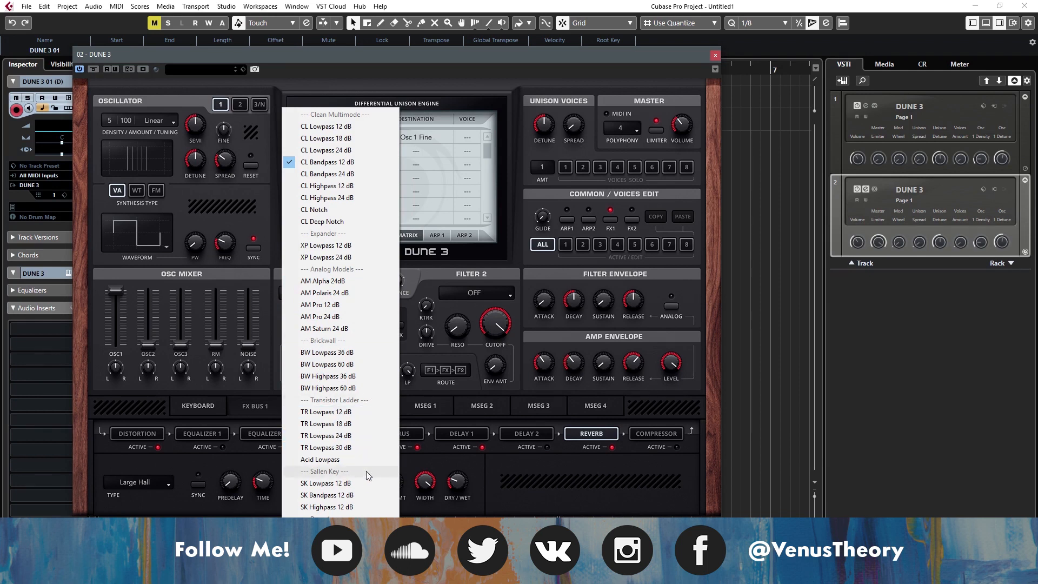
pyautogui.click(364, 495)
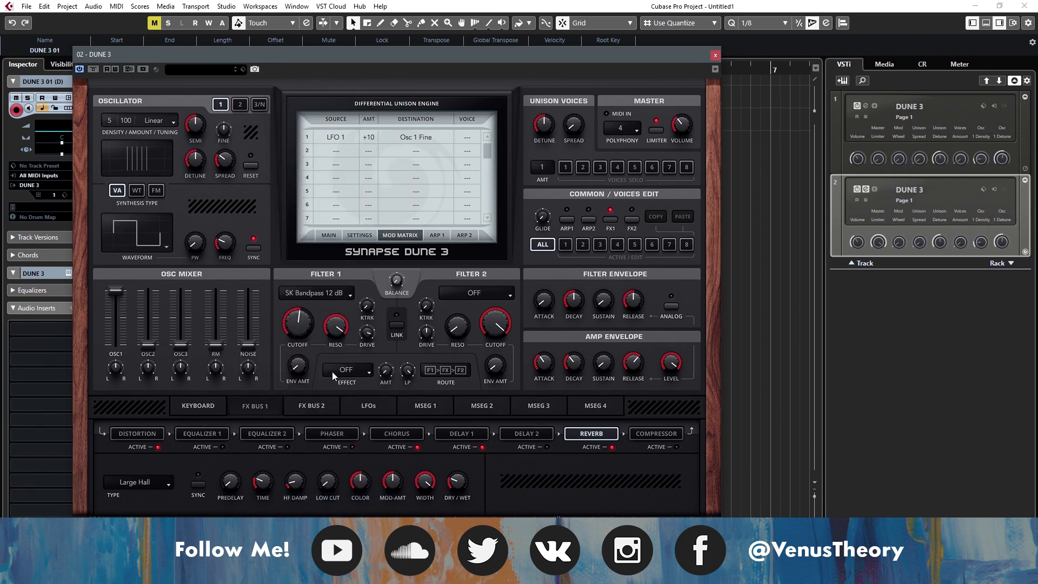
pyautogui.click(332, 292)
pyautogui.click(351, 505)
pyautogui.moveTo(349, 418); pyautogui.dragTo(341, 391)
# - Switch oscillator 1 to the Ramp Up waveform and lengthen the amp envelope decay while adjusting filter 1's cutoff and resonance
pyautogui.click(145, 222)
pyautogui.click(153, 262)
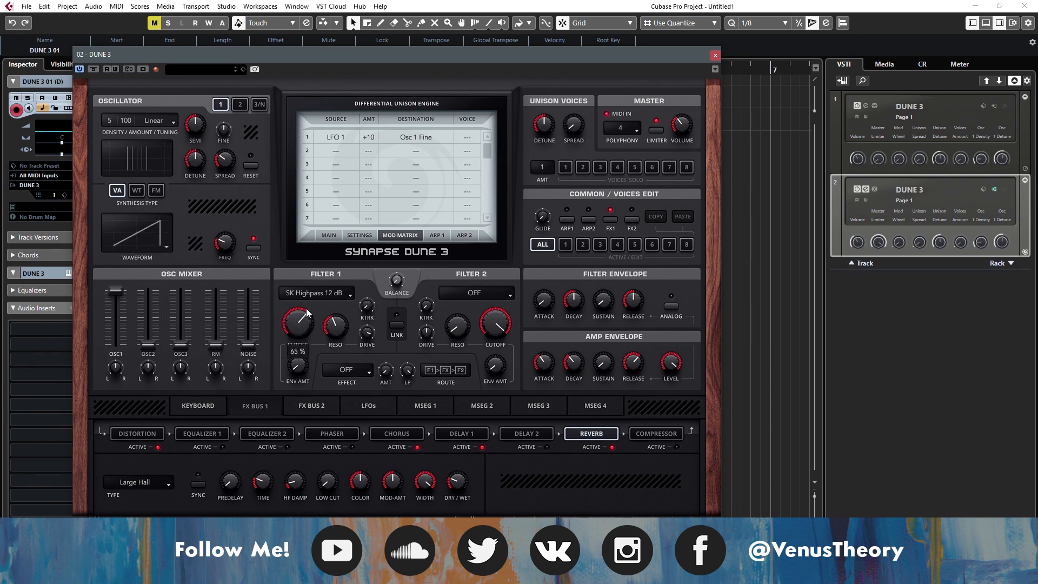
pyautogui.moveTo(329, 333); pyautogui.dragTo(304, 280)
pyautogui.moveTo(577, 371); pyautogui.dragTo(570, 338)
pyautogui.moveTo(348, 358); pyautogui.dragTo(340, 306)
pyautogui.moveTo(301, 317); pyautogui.dragTo(301, 310)
# - Set filter 1 to SK Bandpass 12 dB and readjust its cutoff, resonance, and drive
pyautogui.click(299, 303)
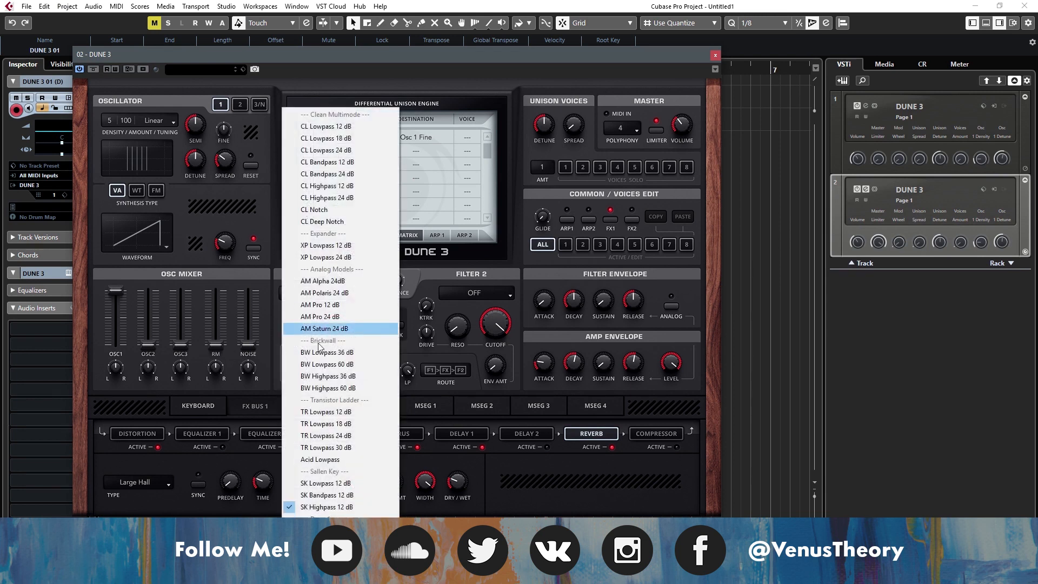
pyautogui.click(309, 331)
pyautogui.moveTo(307, 329); pyautogui.dragTo(350, 433)
pyautogui.moveTo(343, 327); pyautogui.dragTo(336, 297)
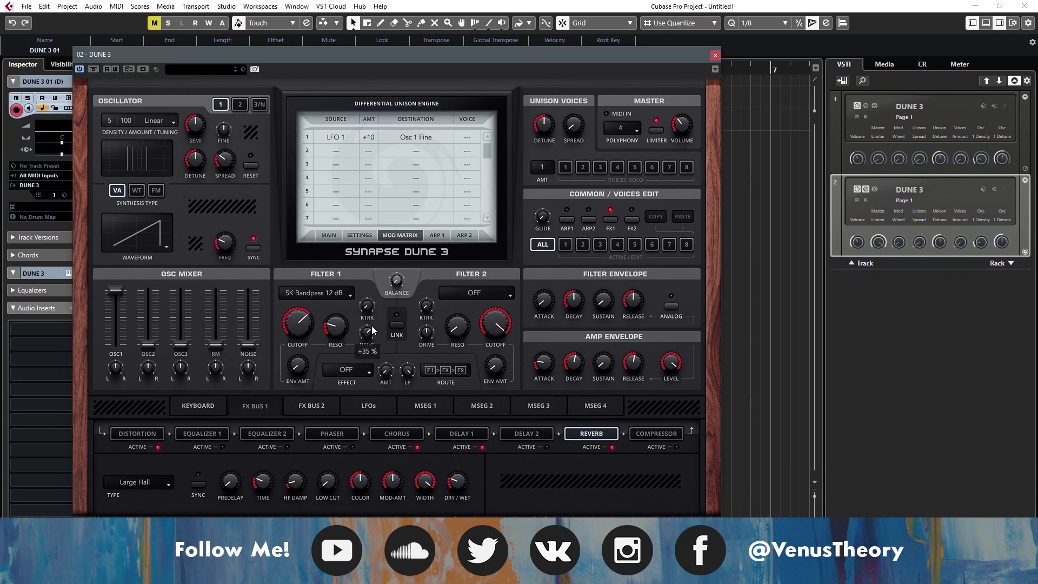
# - Modulate filter 1 with a 43 % filter envelope attack, longer decay, and shorter release, using a lower cutoff and 56 % envelope amount
pyautogui.moveTo(301, 367); pyautogui.dragTo(306, 319)
pyautogui.moveTo(545, 299)
pyautogui.mouseDown()
pyautogui.moveTo(557, 265)
pyautogui.moveTo(556, 297)
pyautogui.moveTo(543, 263)
pyautogui.moveTo(549, 293)
pyautogui.mouseUp()
pyautogui.moveTo(633, 300); pyautogui.dragTo(637, 340)
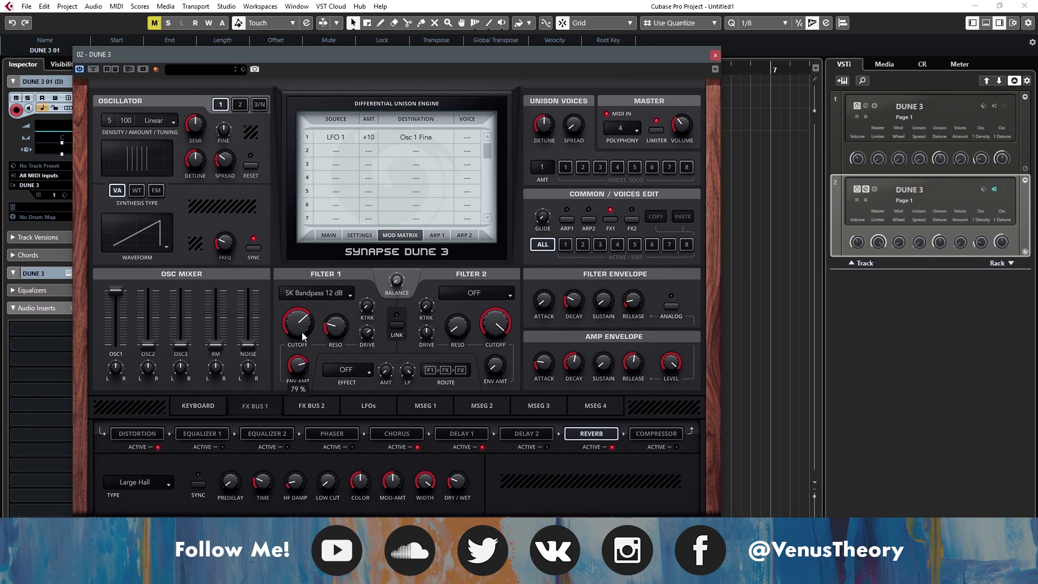
pyautogui.moveTo(300, 332); pyautogui.dragTo(309, 367)
pyautogui.moveTo(574, 300); pyautogui.dragTo(539, 236)
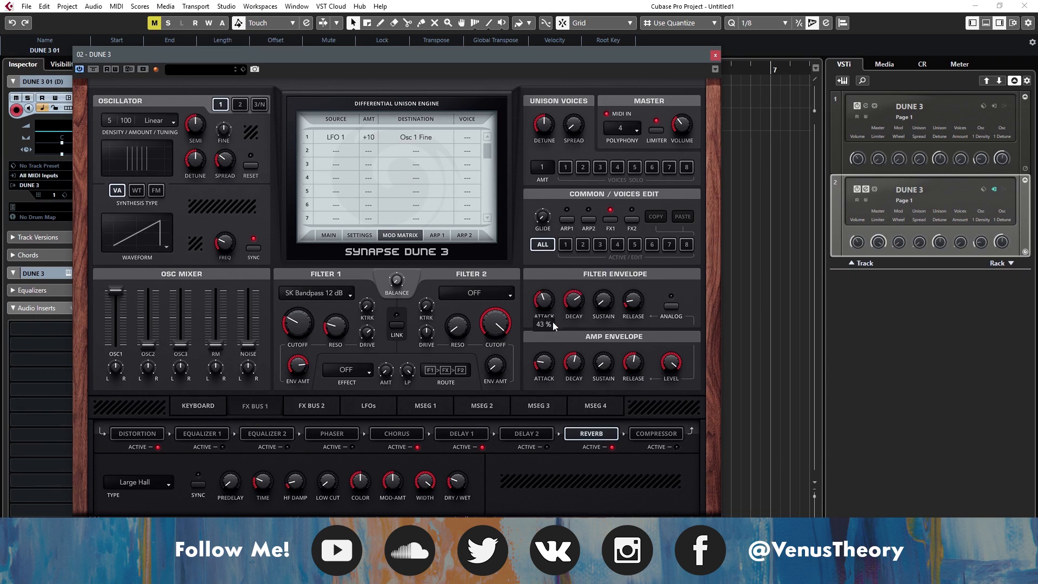
pyautogui.moveTo(297, 365); pyautogui.dragTo(304, 389)
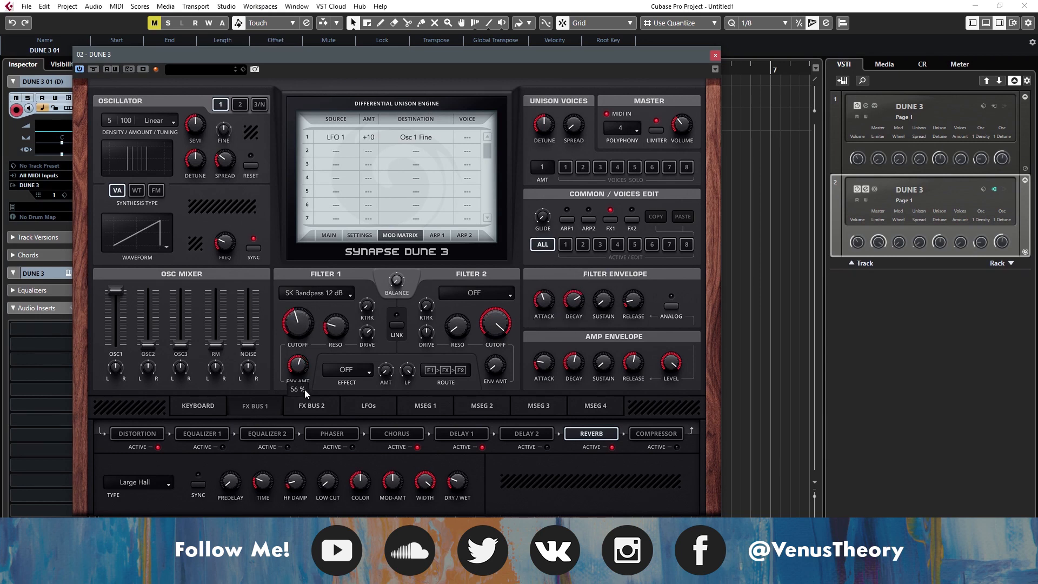